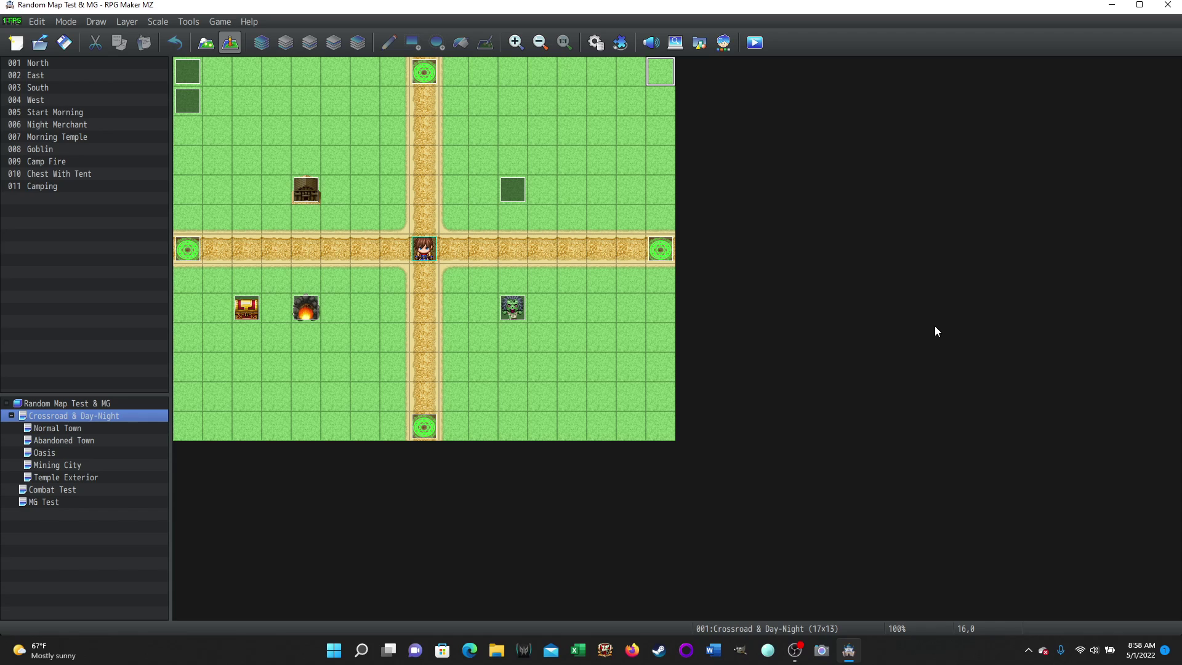
Playtest the game and start a New Game on the crossroad map.
left_click(756, 44)
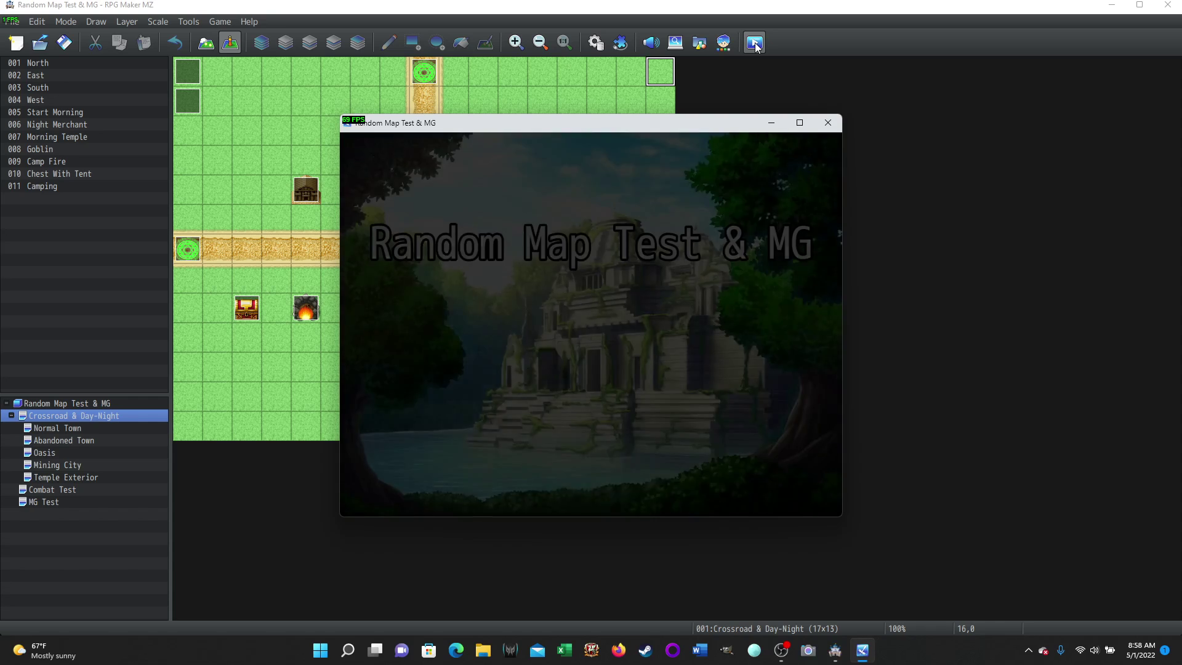
key("Up")
key("Return")
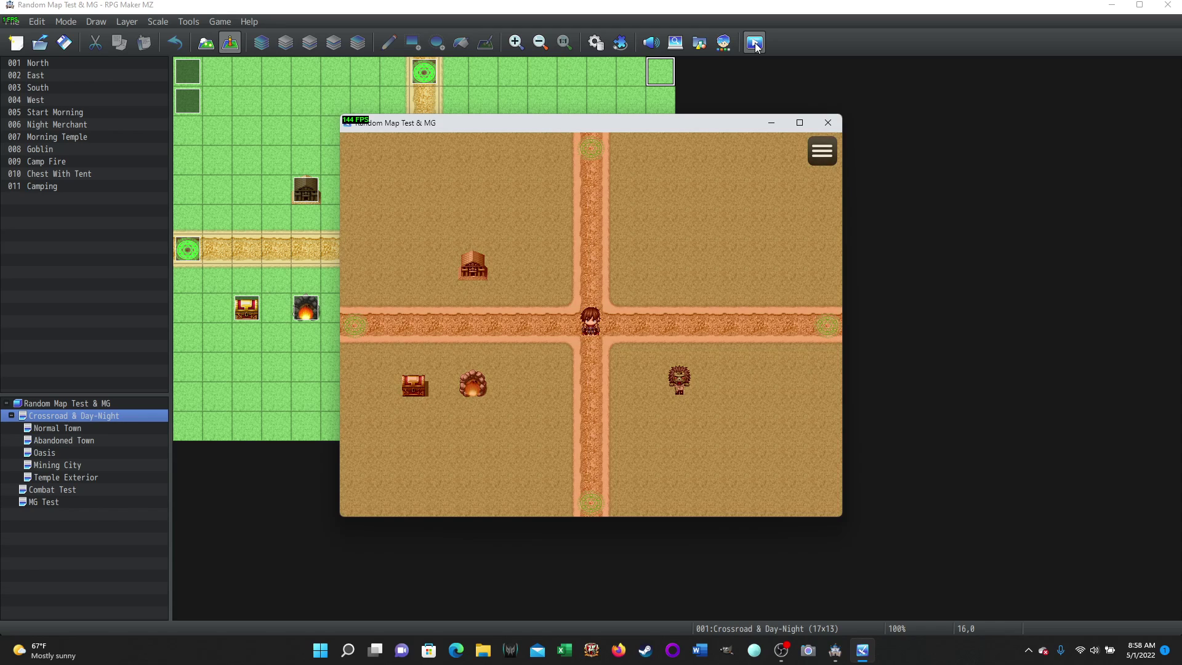
Walk the player back and forth across the crossroad, then close the playtest window.
key("Left")
key("Left")
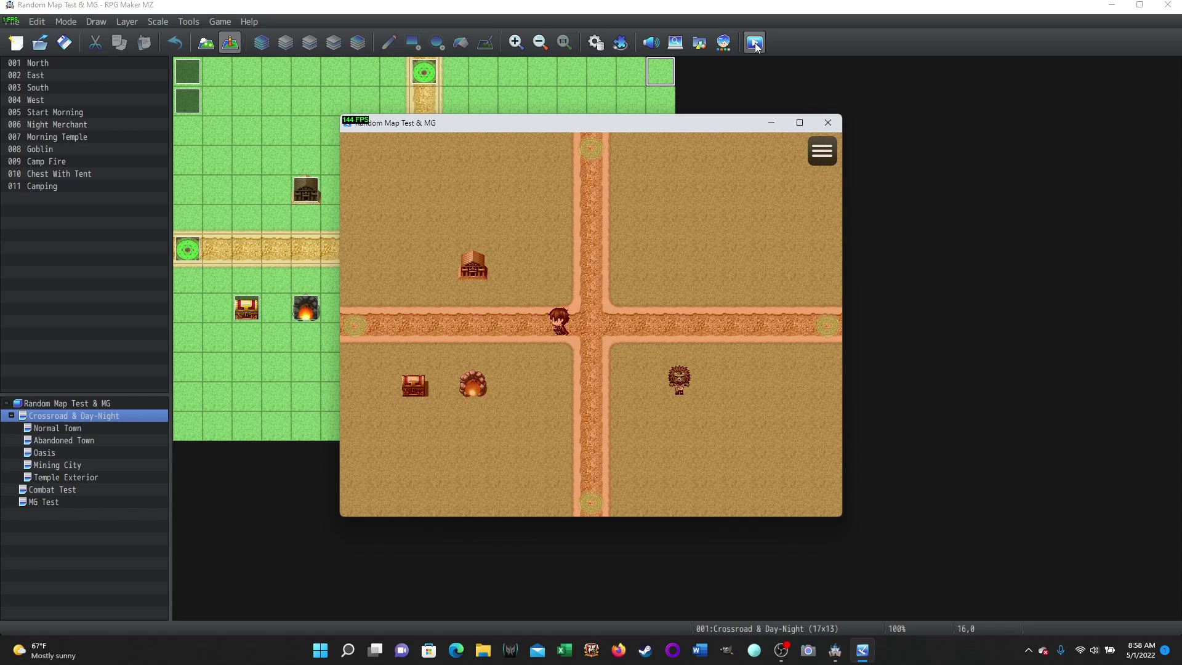
key("Right")
key("Right")
key("Right")
key("Right")
key("Down")
key("Left")
key("Up")
key("Left")
key("Right")
key("Right")
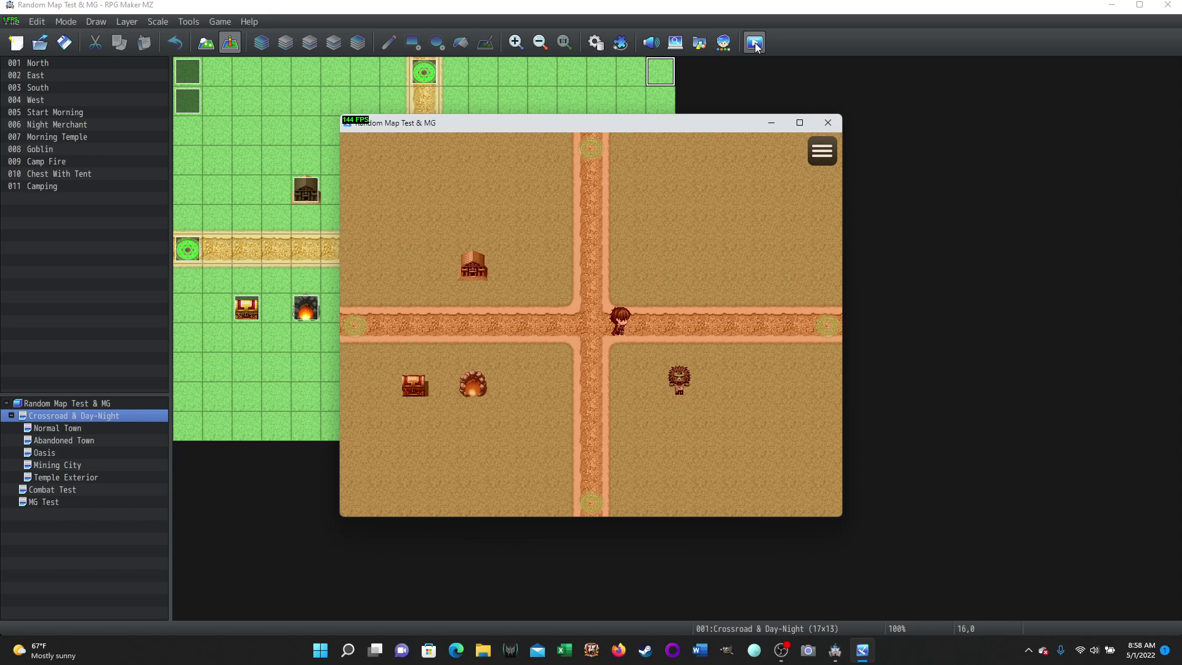
key("Left")
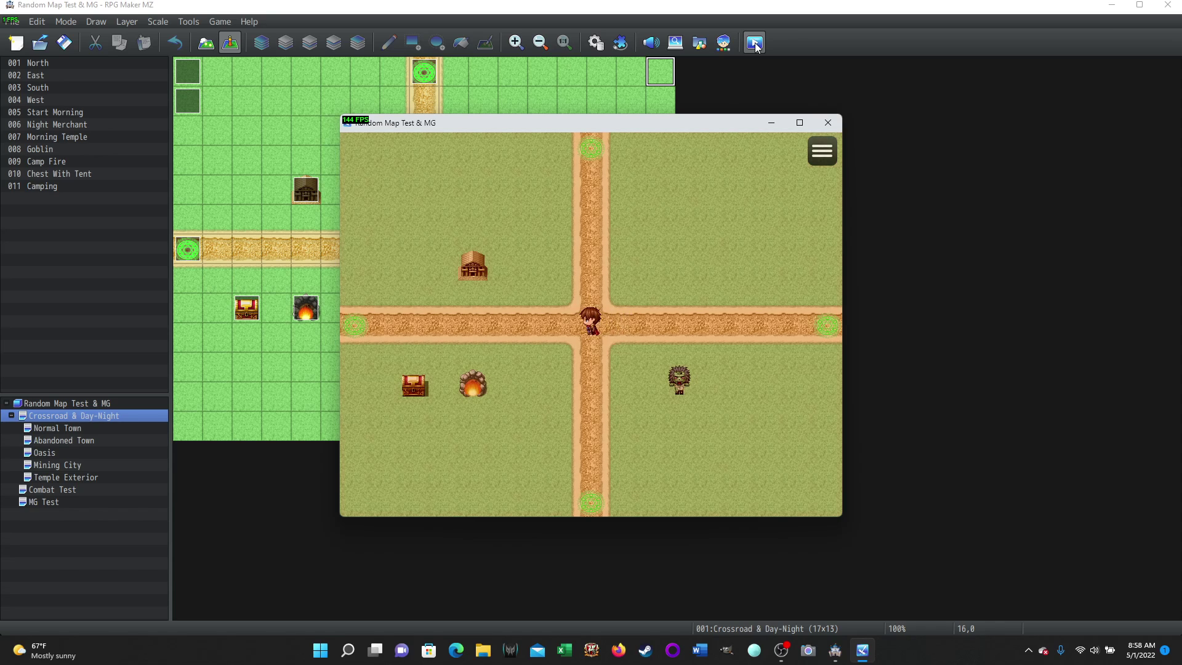
key("Left")
key("Right")
key("Right")
key("Right")
key("Right")
key("Left")
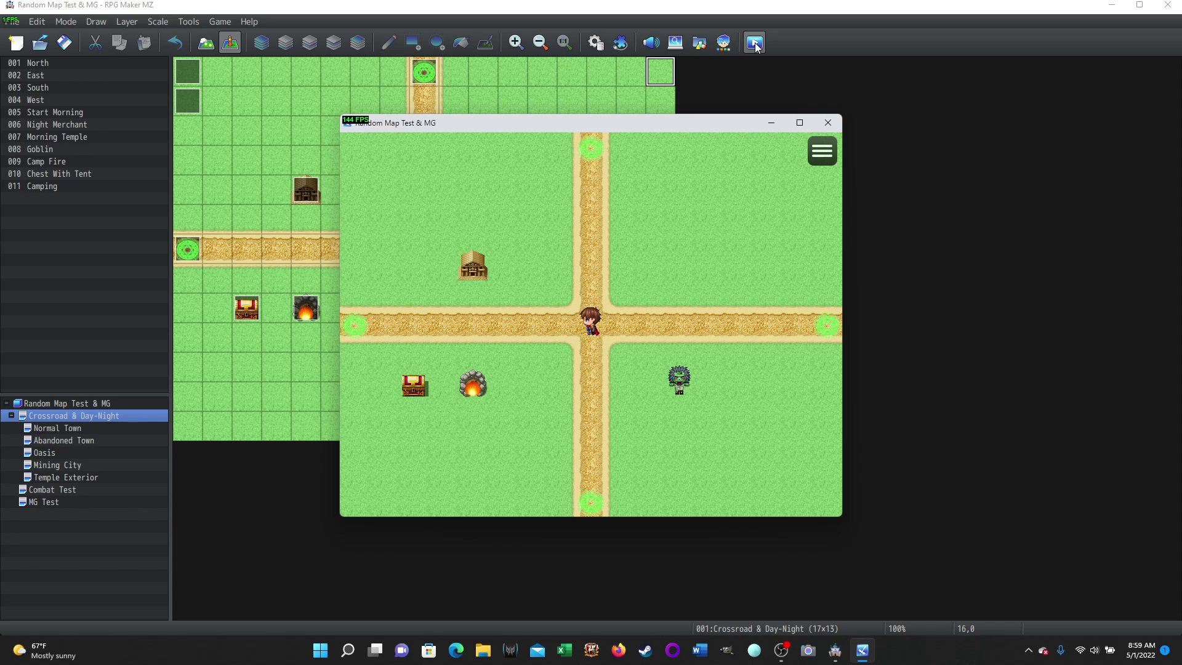
key("Left")
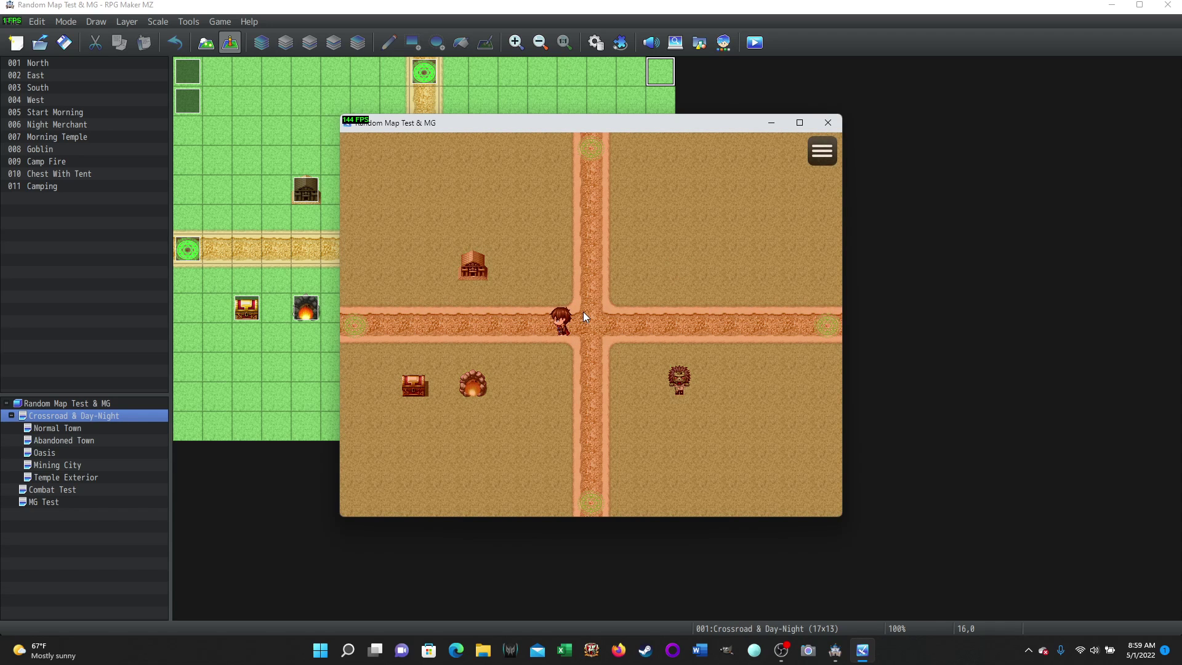
left_click(828, 123)
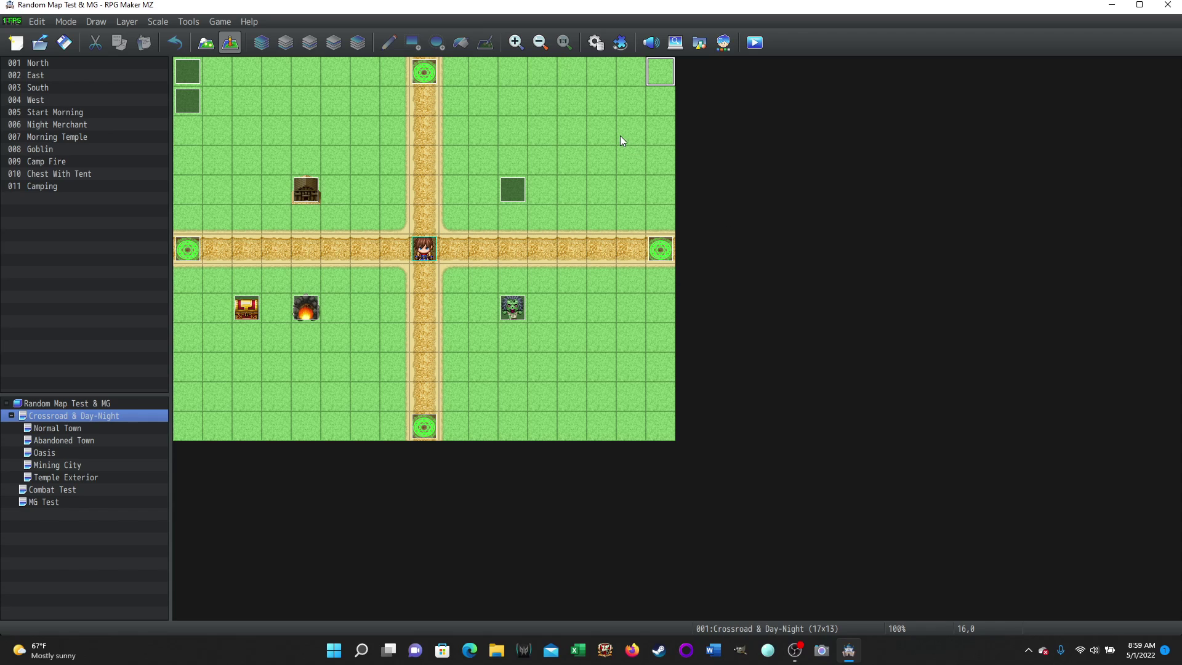
In the Database's Common Events, show the 0005 Morning event.
left_click(598, 44)
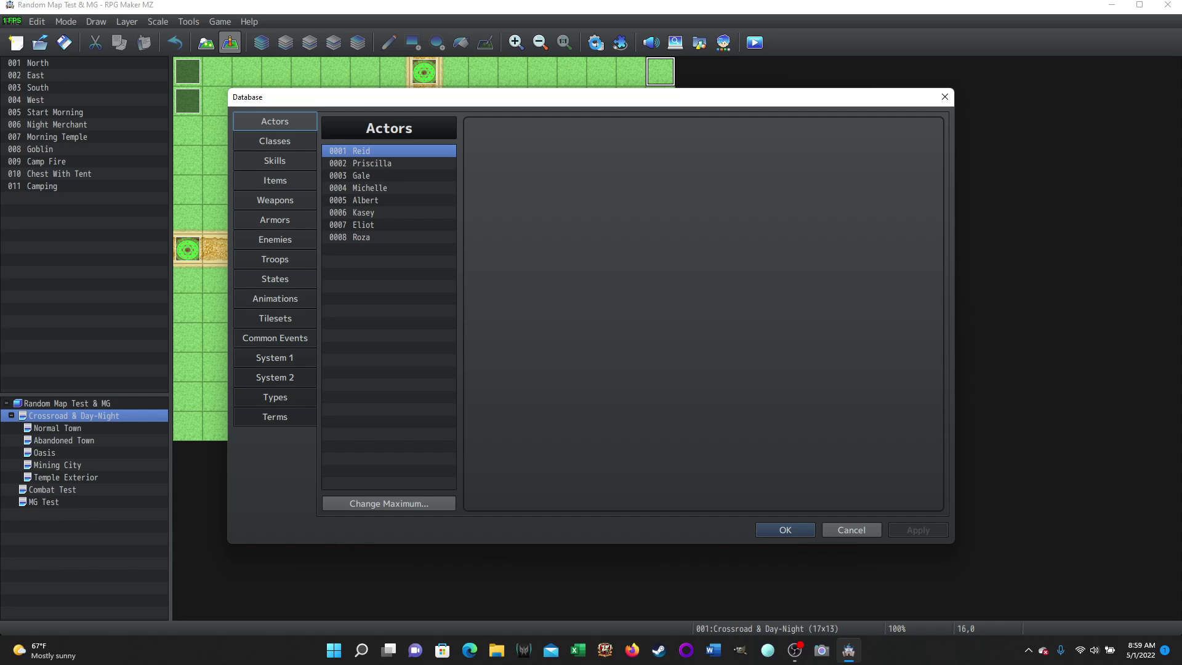
left_click(275, 339)
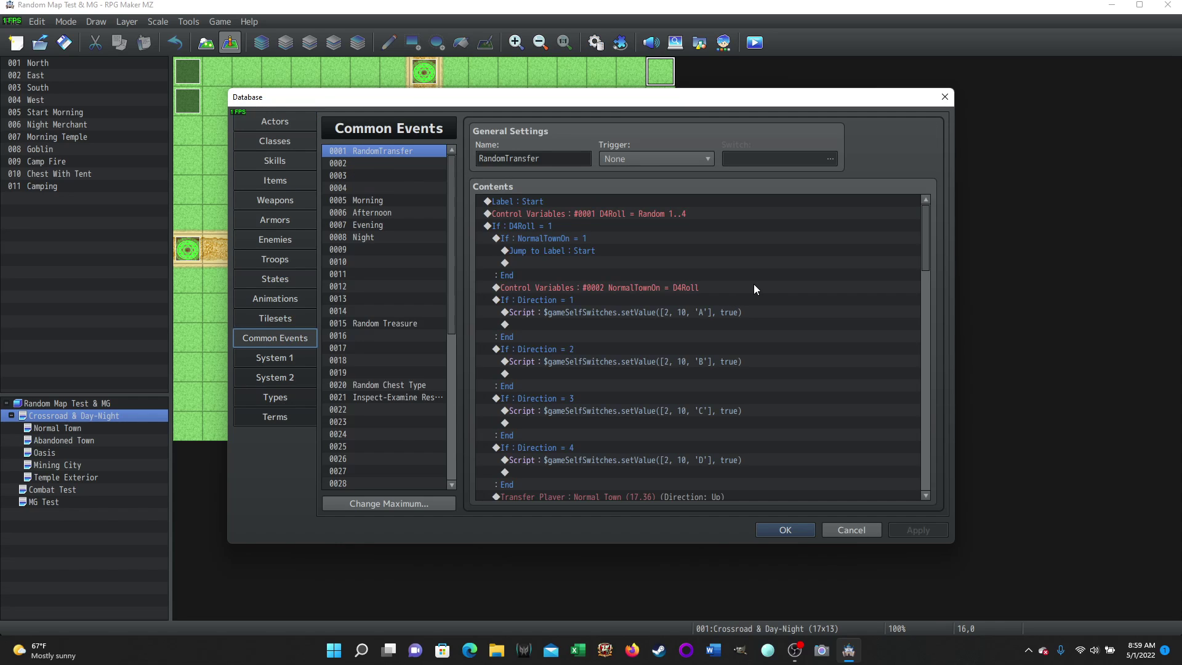
left_click(367, 201)
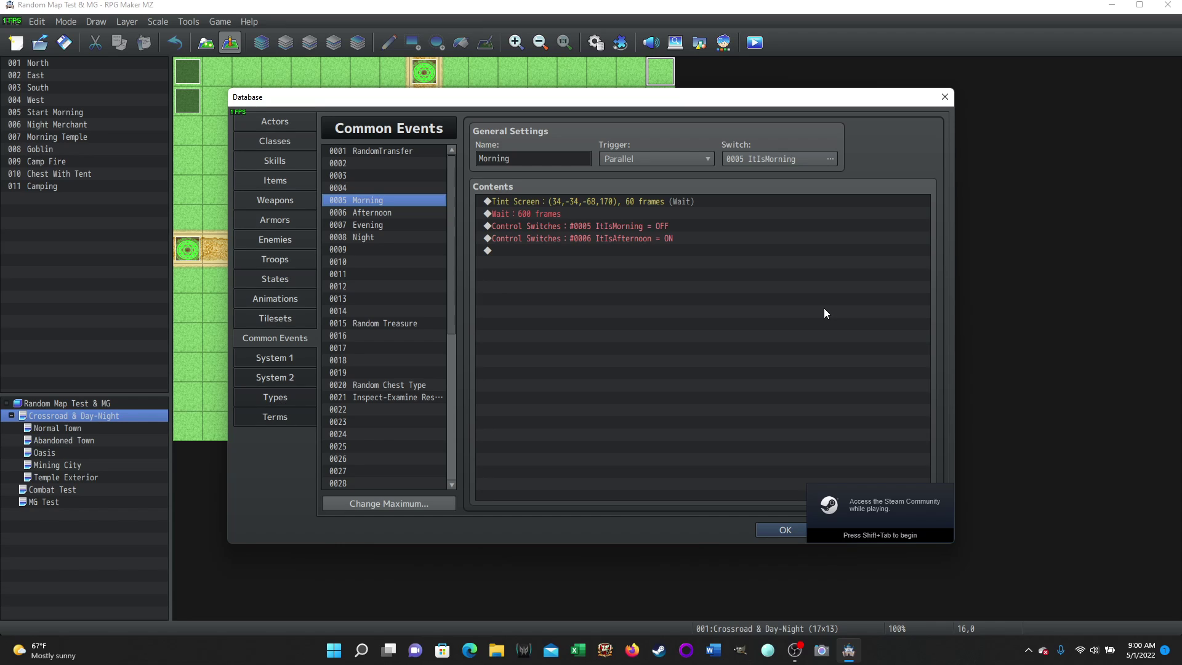
left_click(385, 213)
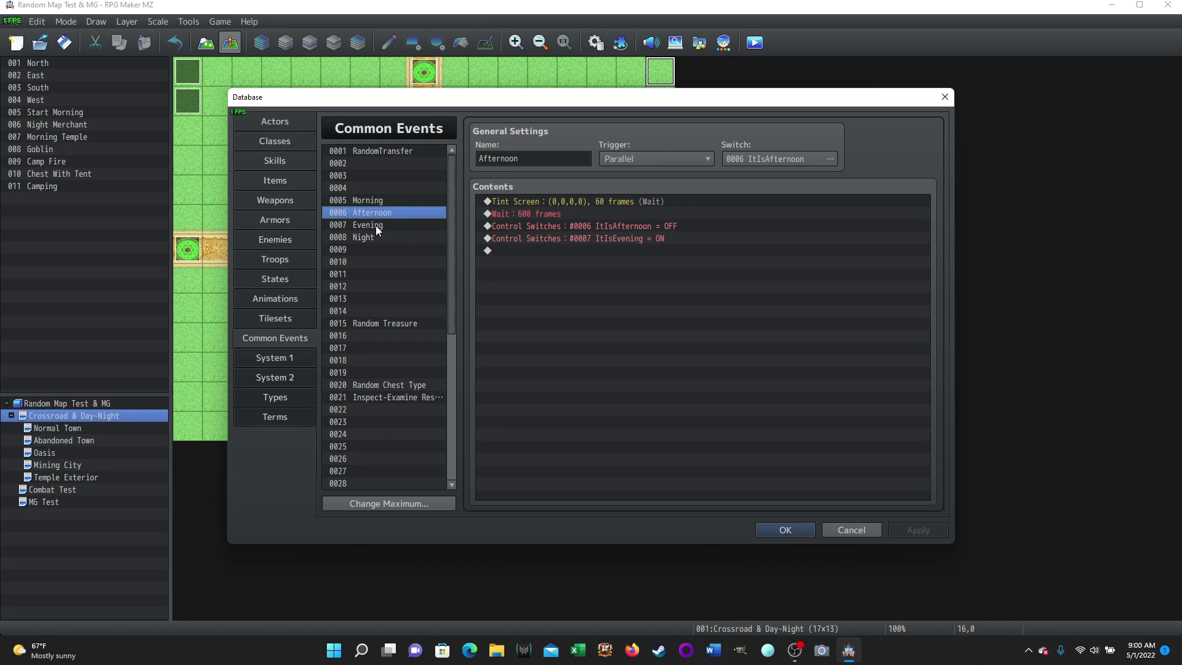
left_click(375, 224)
left_click(366, 238)
left_click(374, 201)
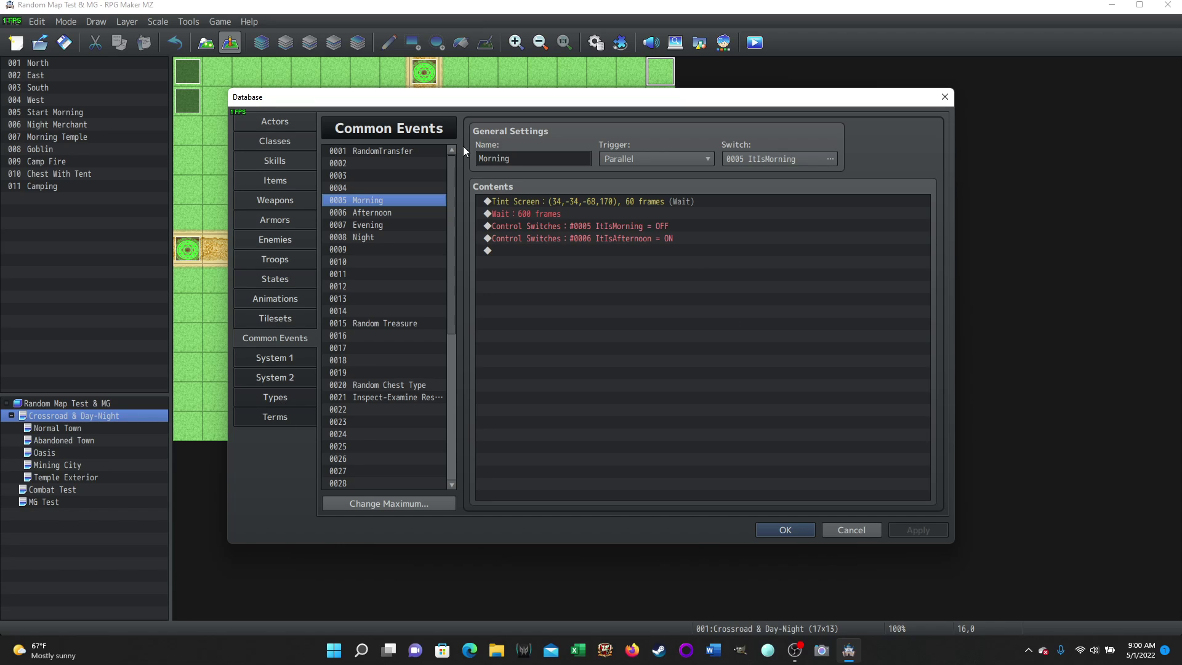
double_click(526, 161)
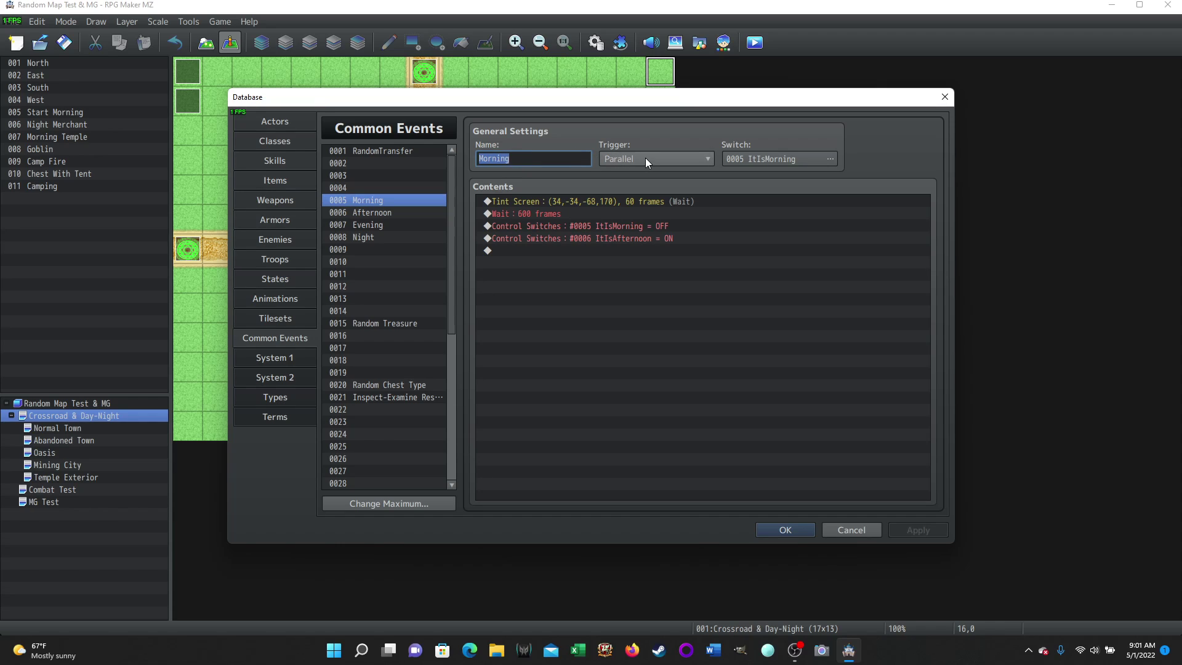
mouse_move(643, 160)
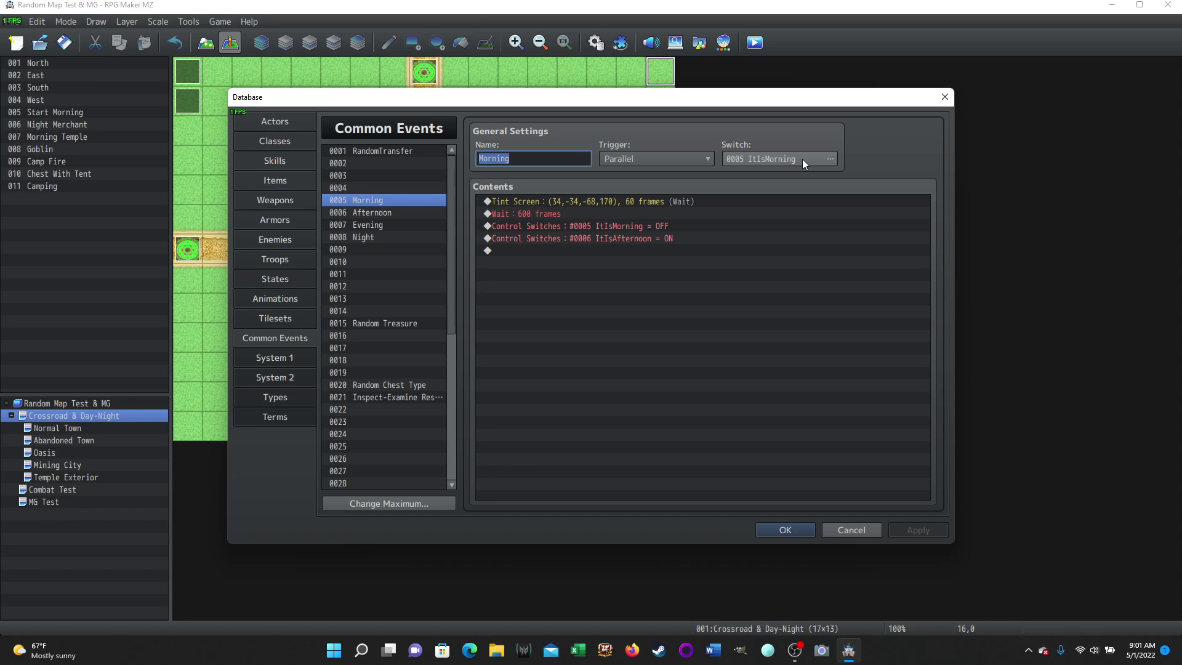
mouse_move(802, 159)
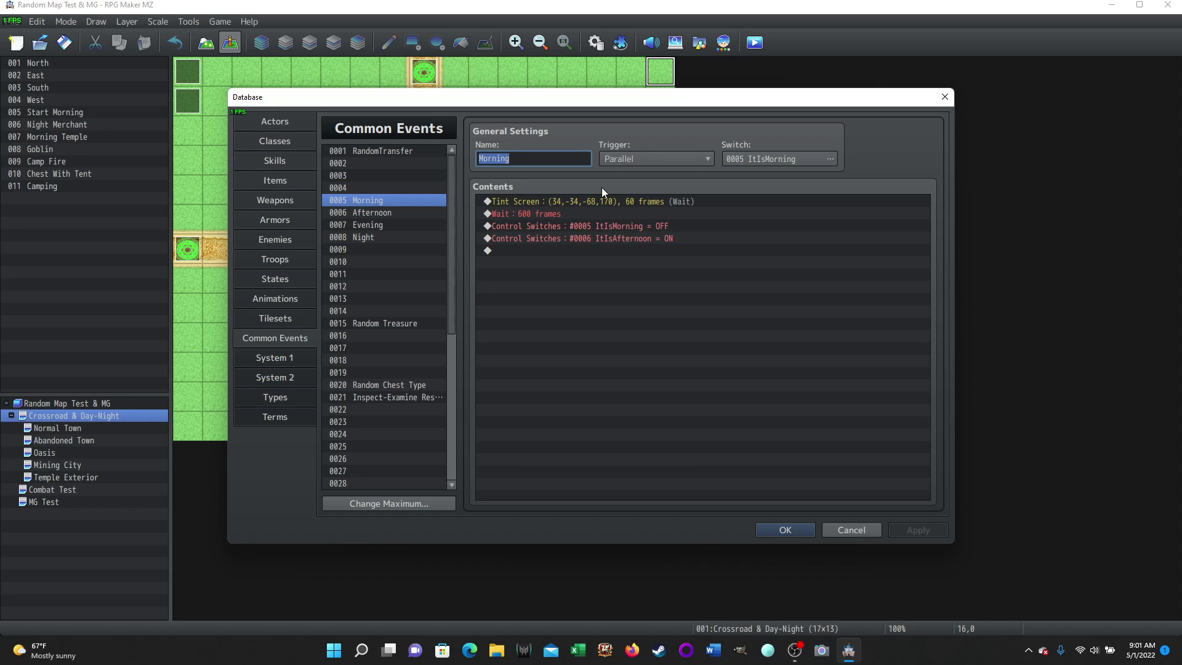
left_click(612, 202)
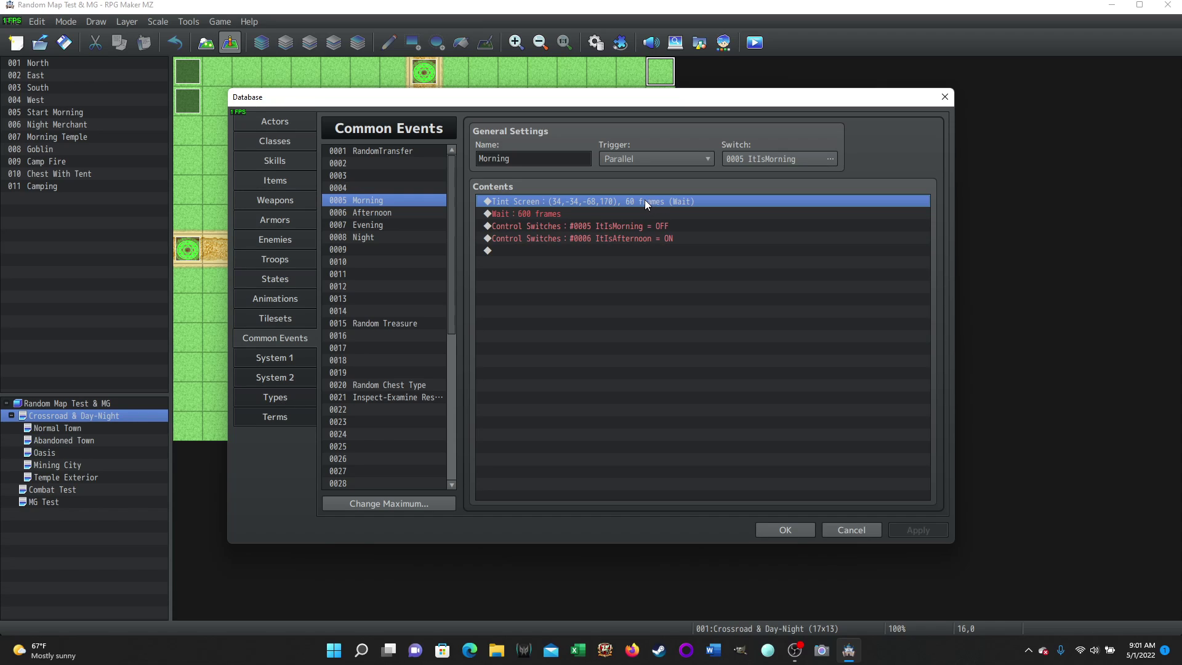
Check Morning's 600-frame wait, ItIsMorning OFF and ItIsAfternoon ON commands, then show 0006 Afternoon.
left_click(542, 214)
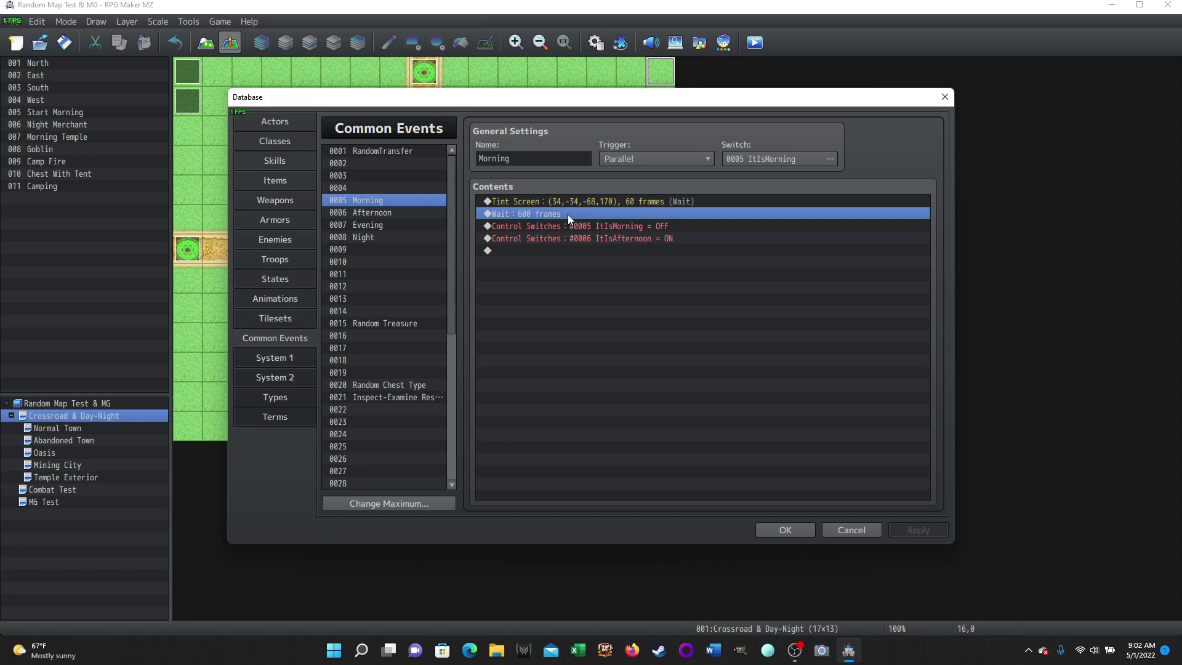
left_click(599, 227)
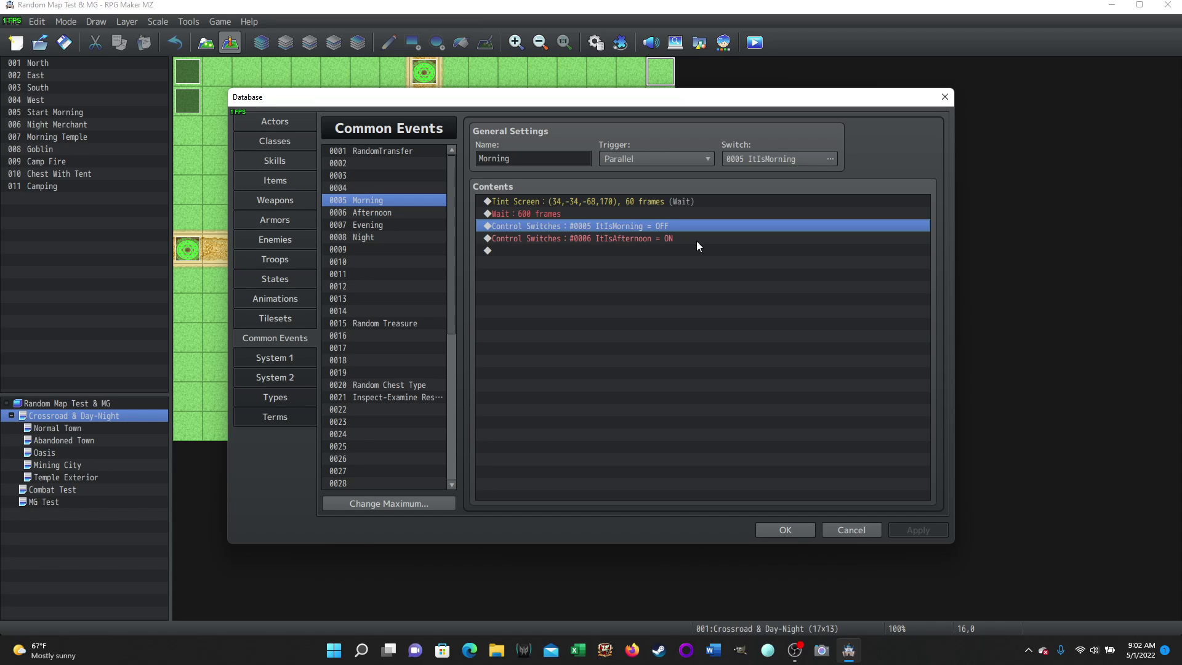
left_click(630, 238)
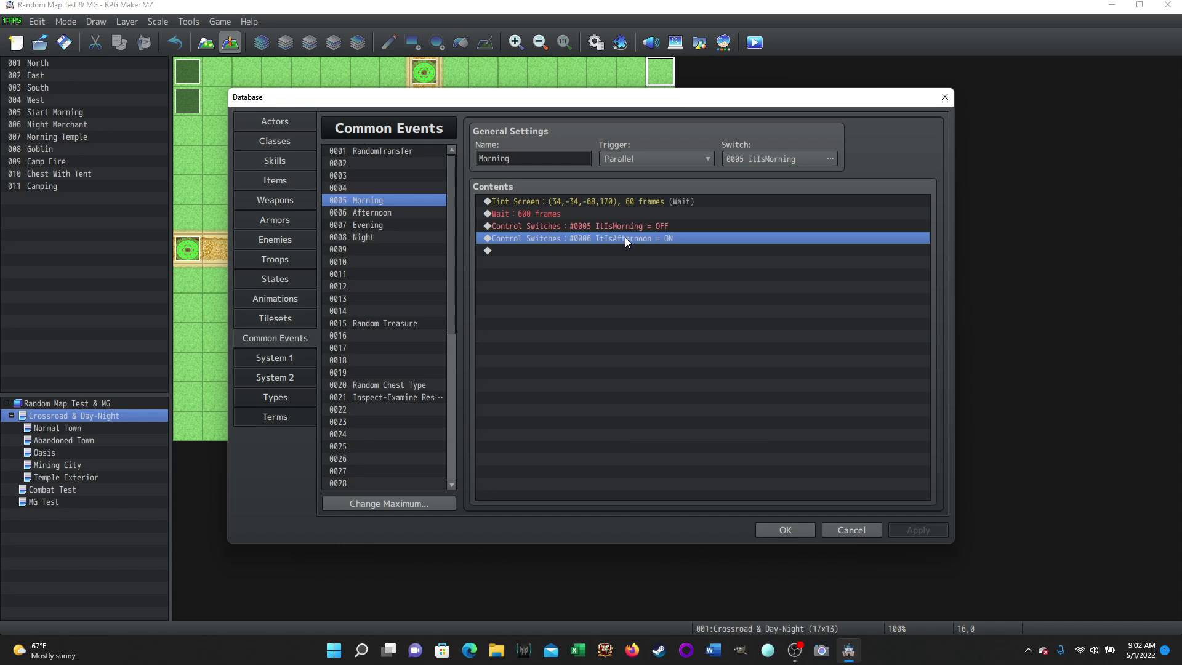
left_click(371, 212)
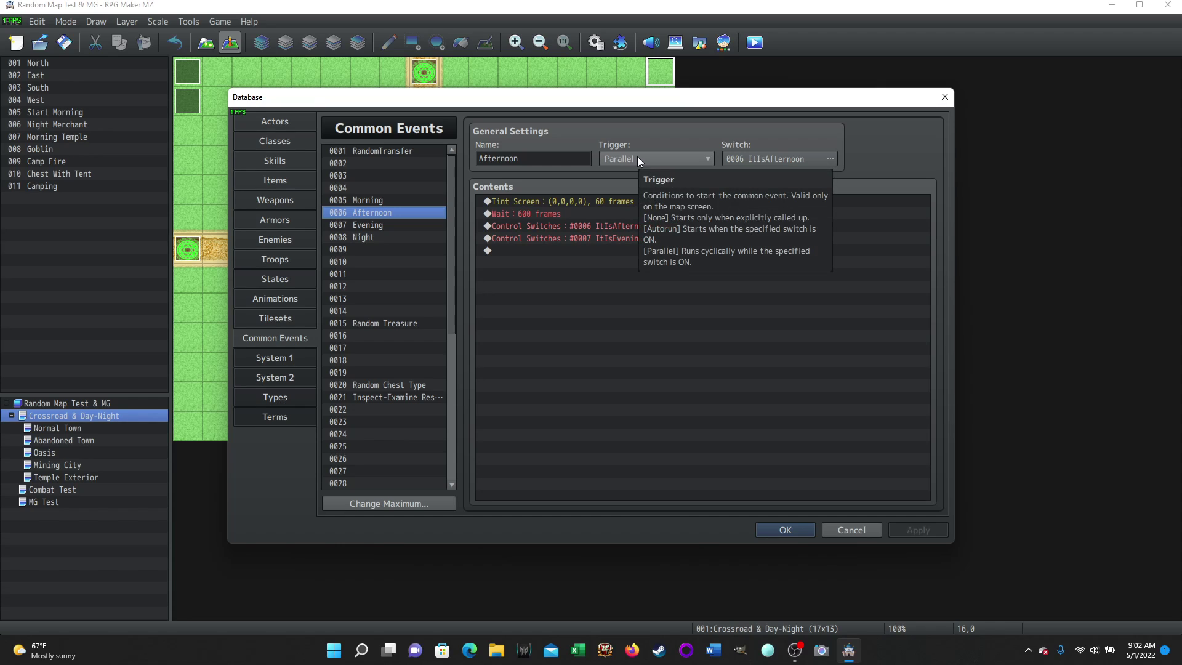
Check Afternoon's tint, 600-frame wait, ItIsAfternoon OFF and ItIsEvening ON commands, then show 0007 Evening.
left_click(588, 203)
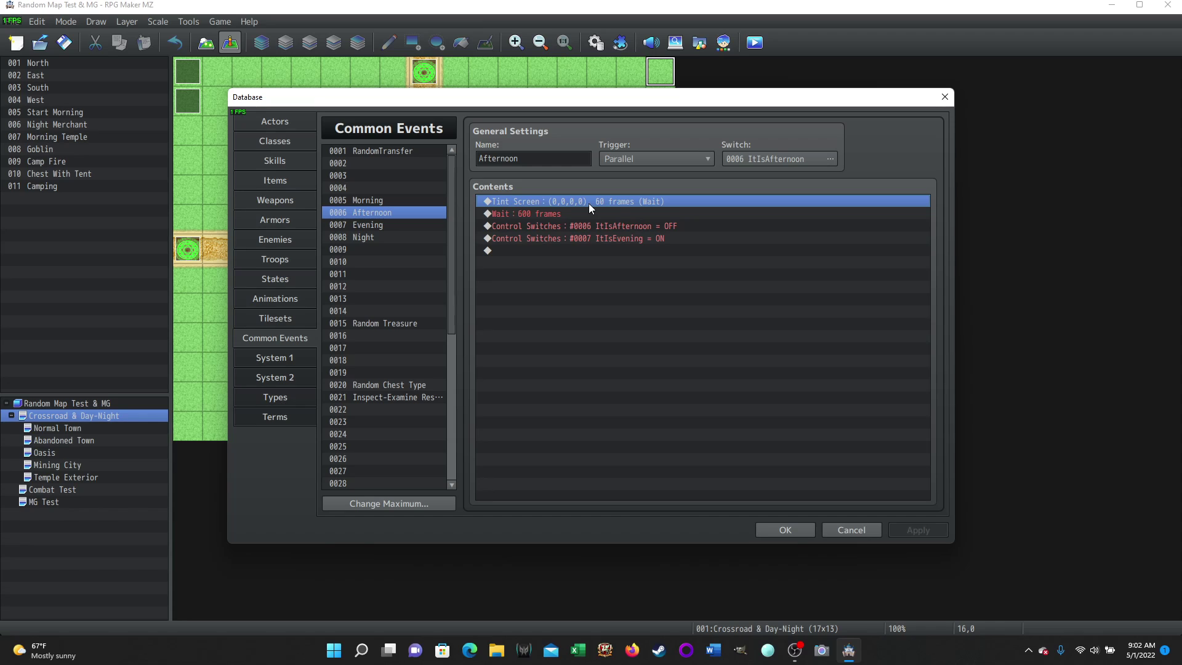
left_click(559, 213)
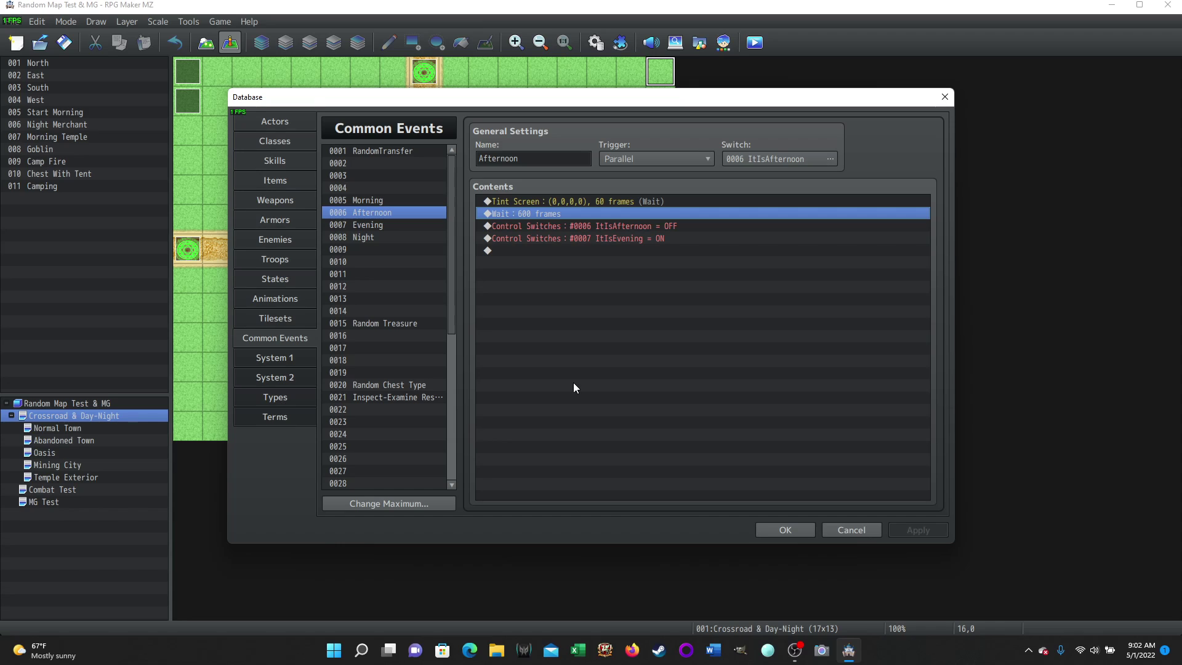
left_click(609, 228)
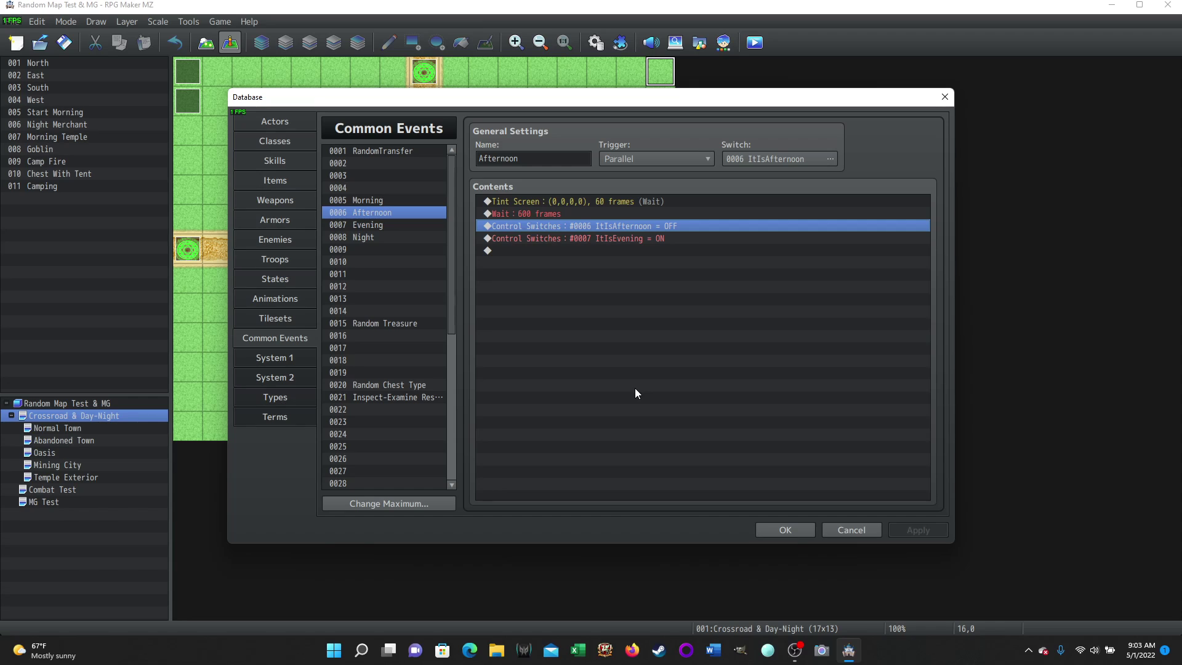
left_click(574, 240)
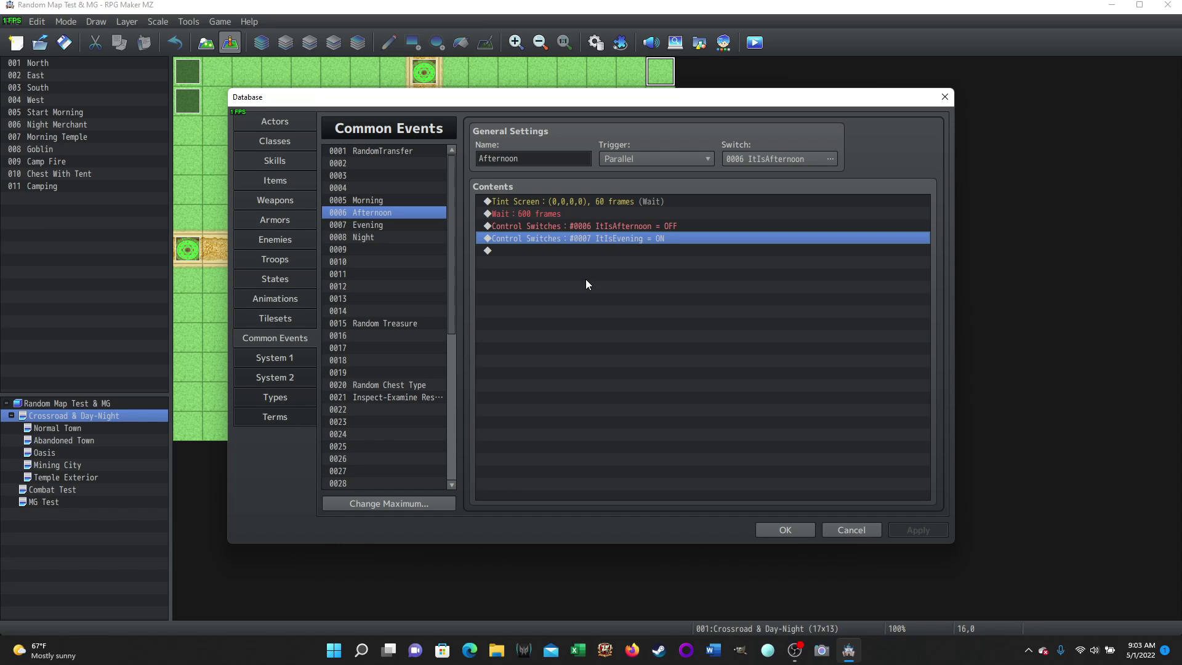
left_click(369, 227)
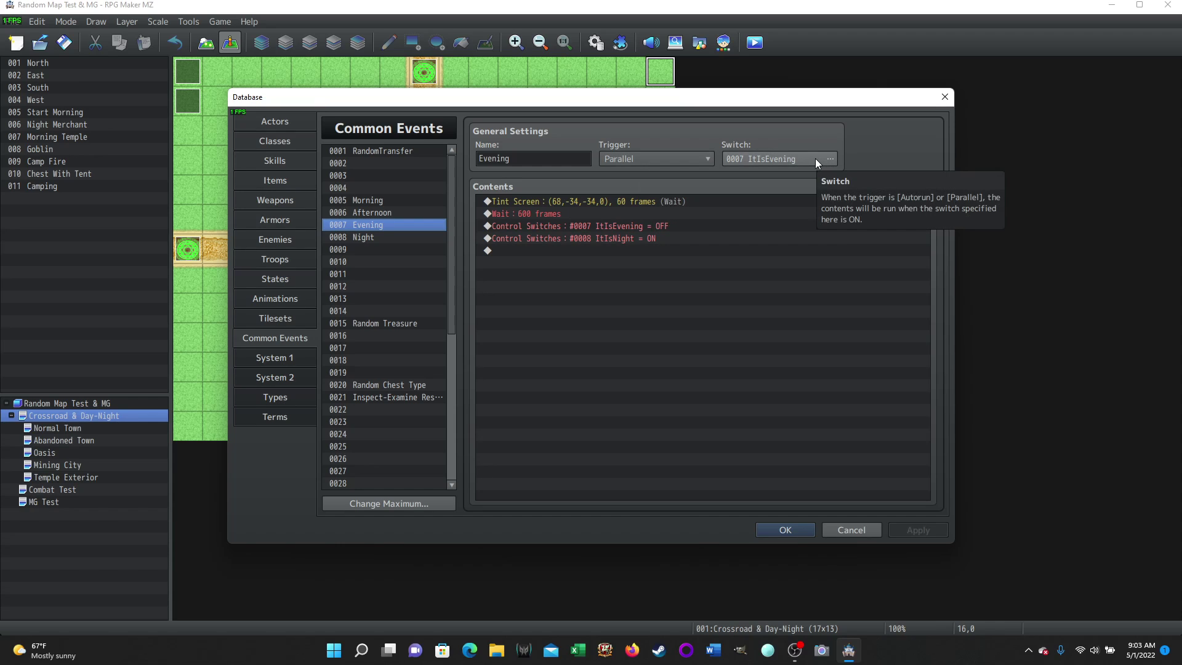
Check Evening's tint, 600-frame wait, ItIsEvening OFF and ItIsNight ON commands, then show 0008 Night.
left_click(582, 204)
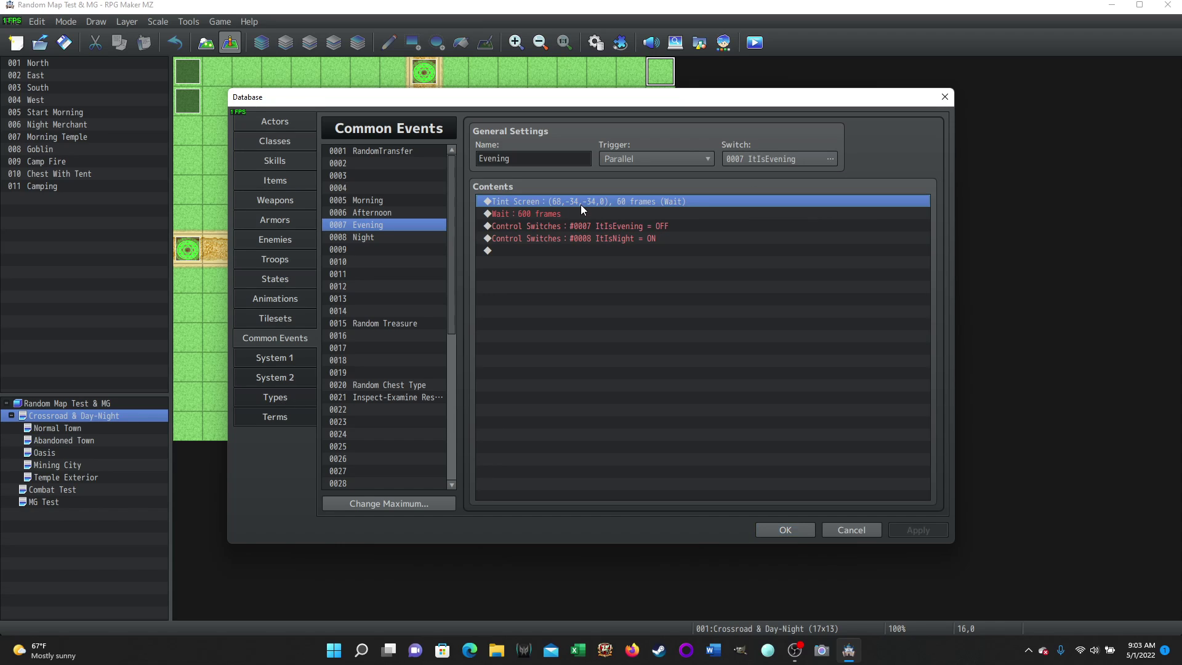
left_click(536, 213)
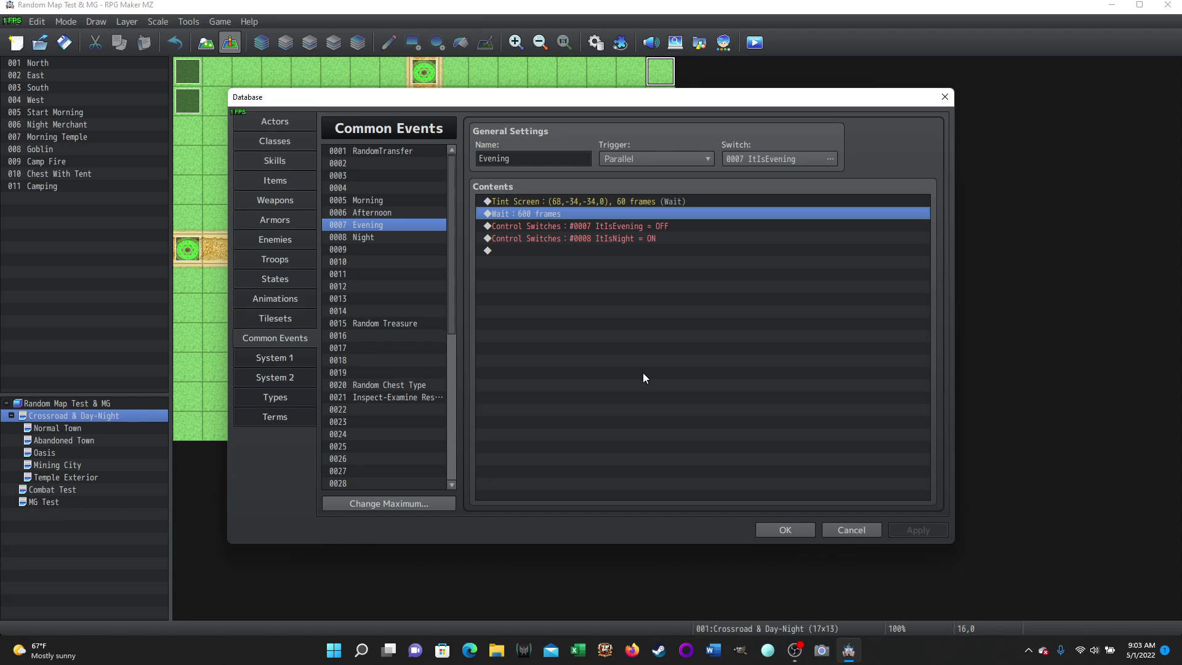
left_click(609, 227)
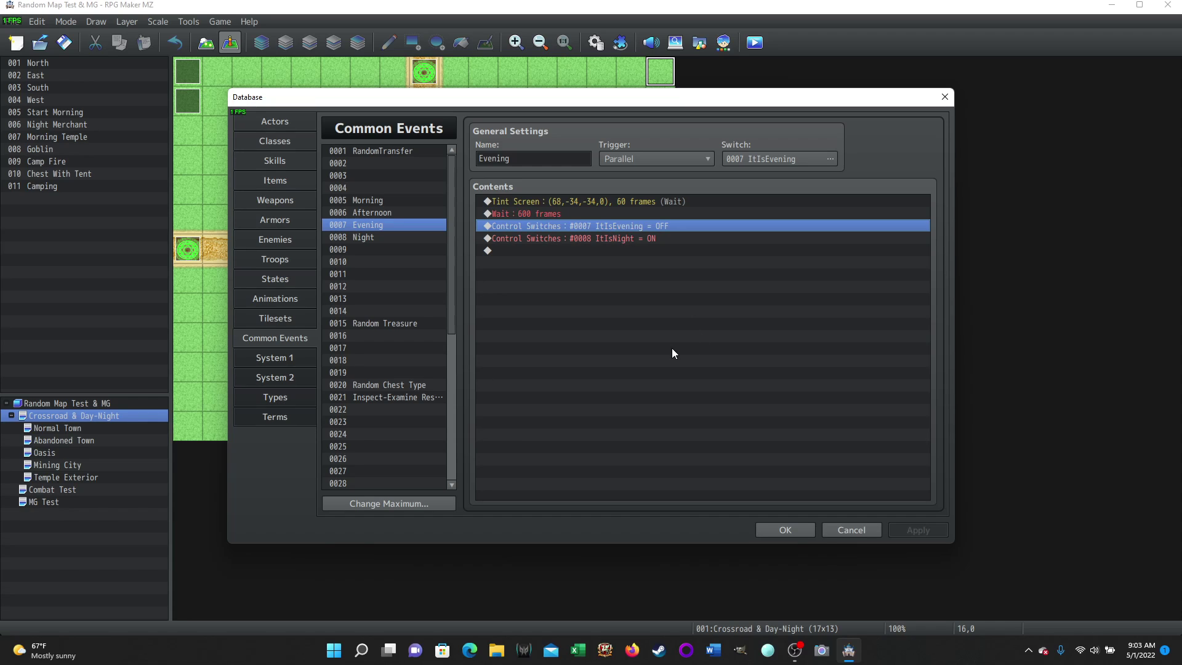
left_click(571, 239)
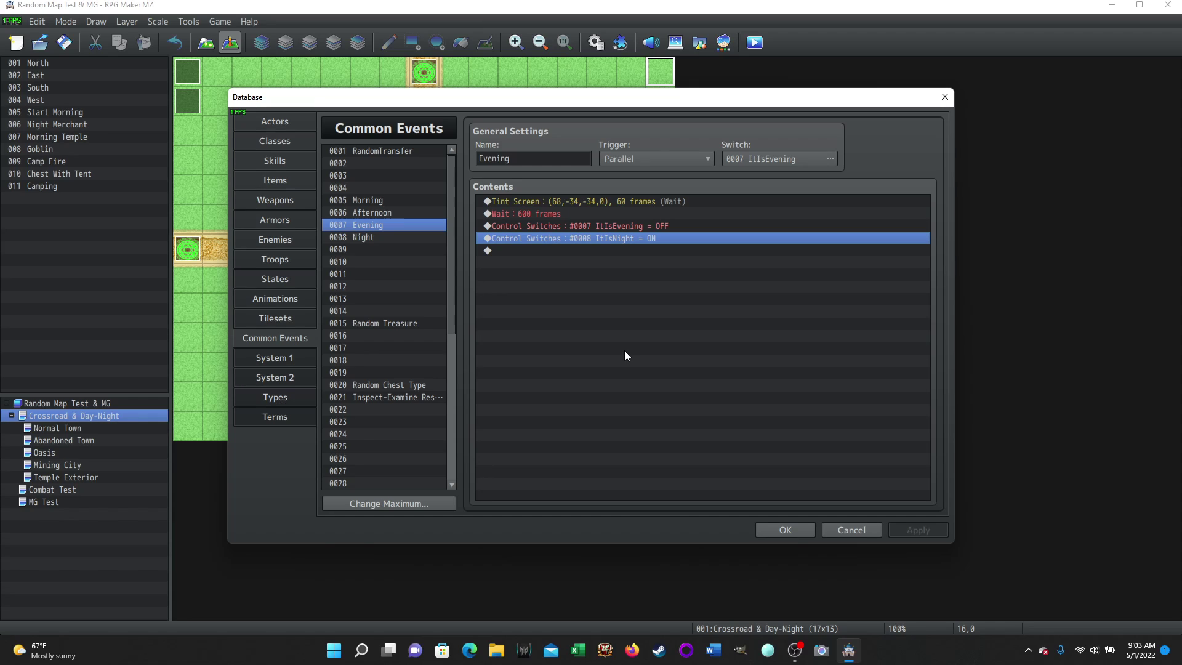
left_click(363, 239)
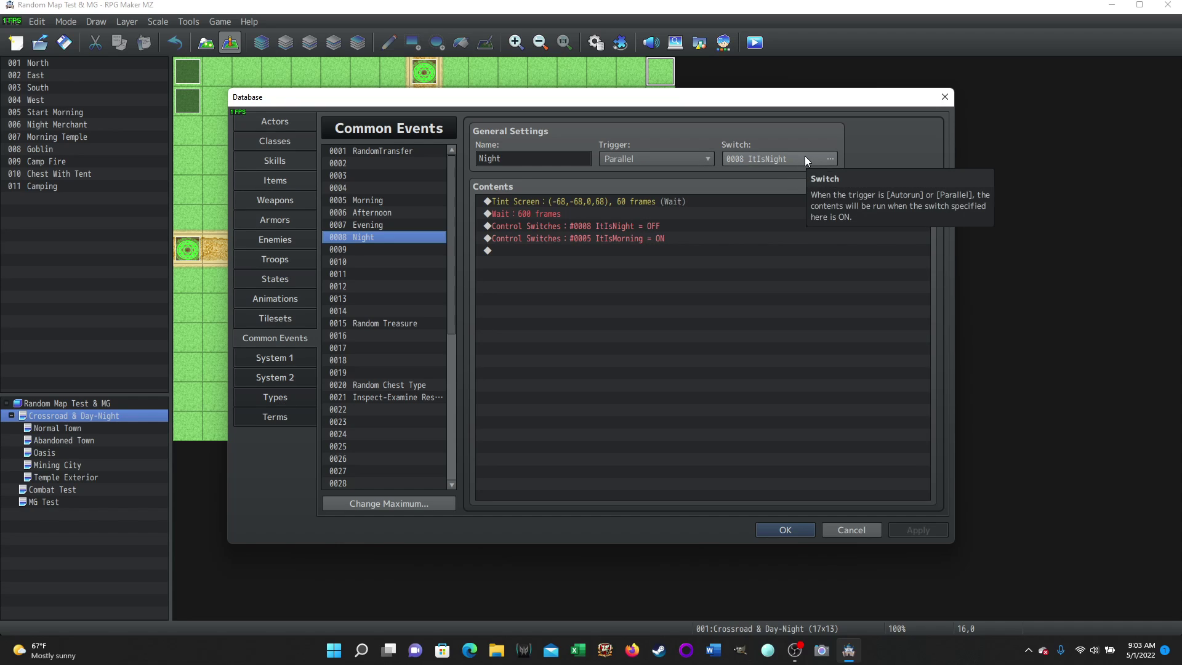
Check Night's tint, 600-frame wait, ItIsNight OFF and ItIsMorning ON commands, then return to 0005 Morning.
left_click(586, 200)
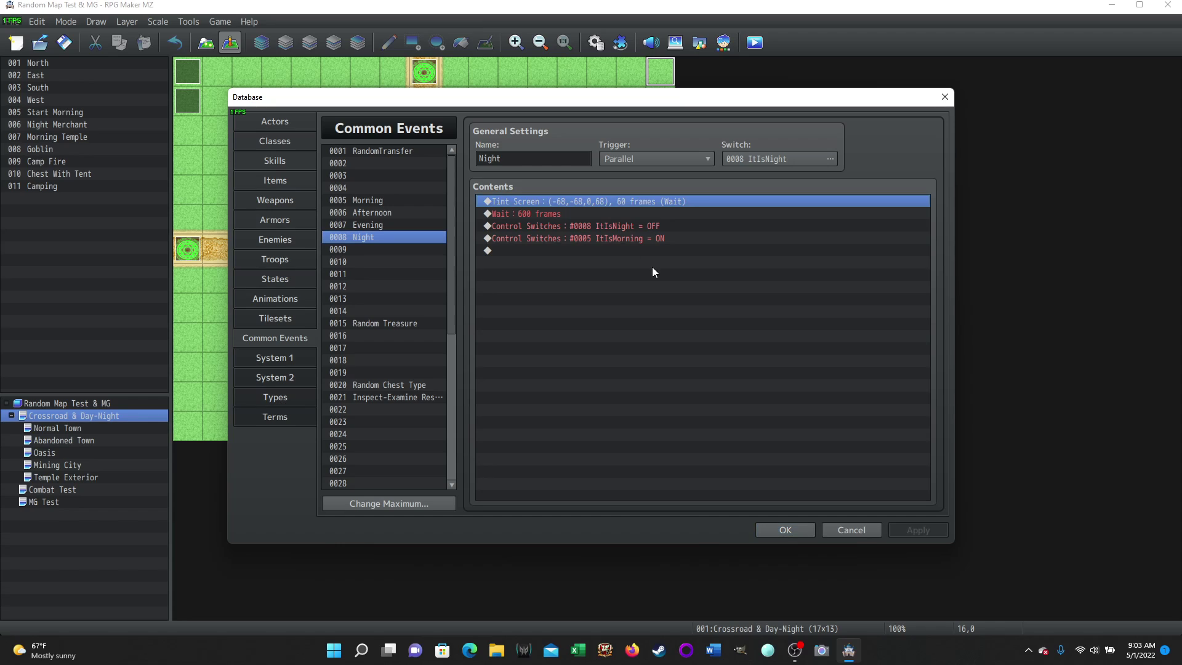
left_click(533, 216)
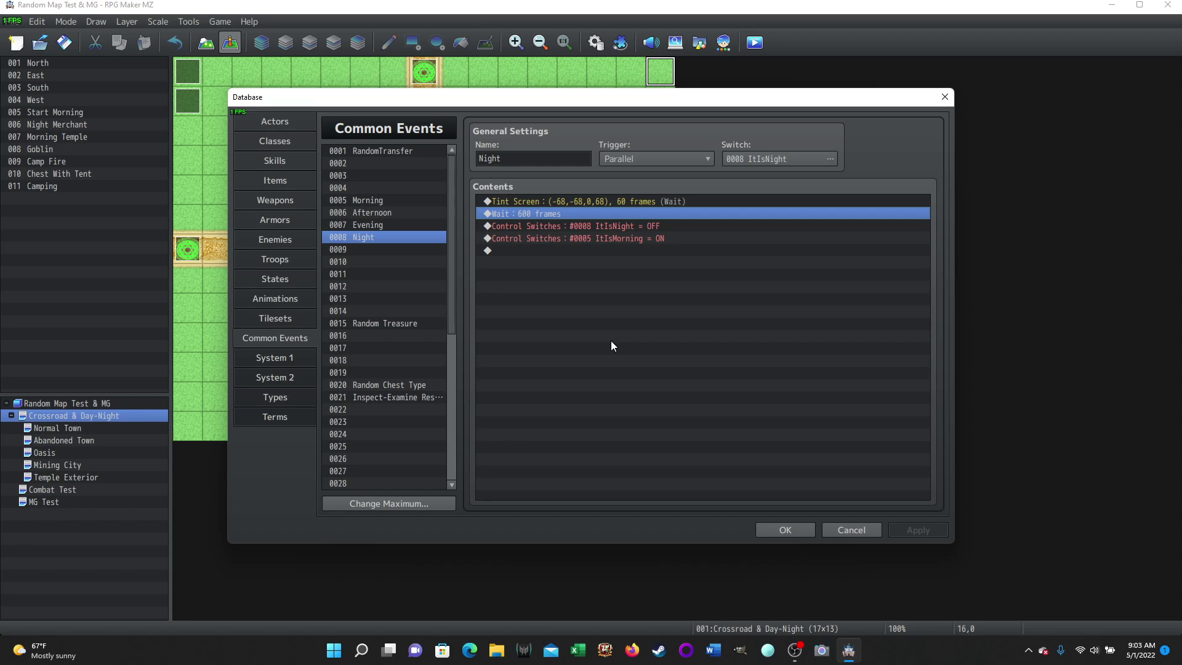
left_click(604, 225)
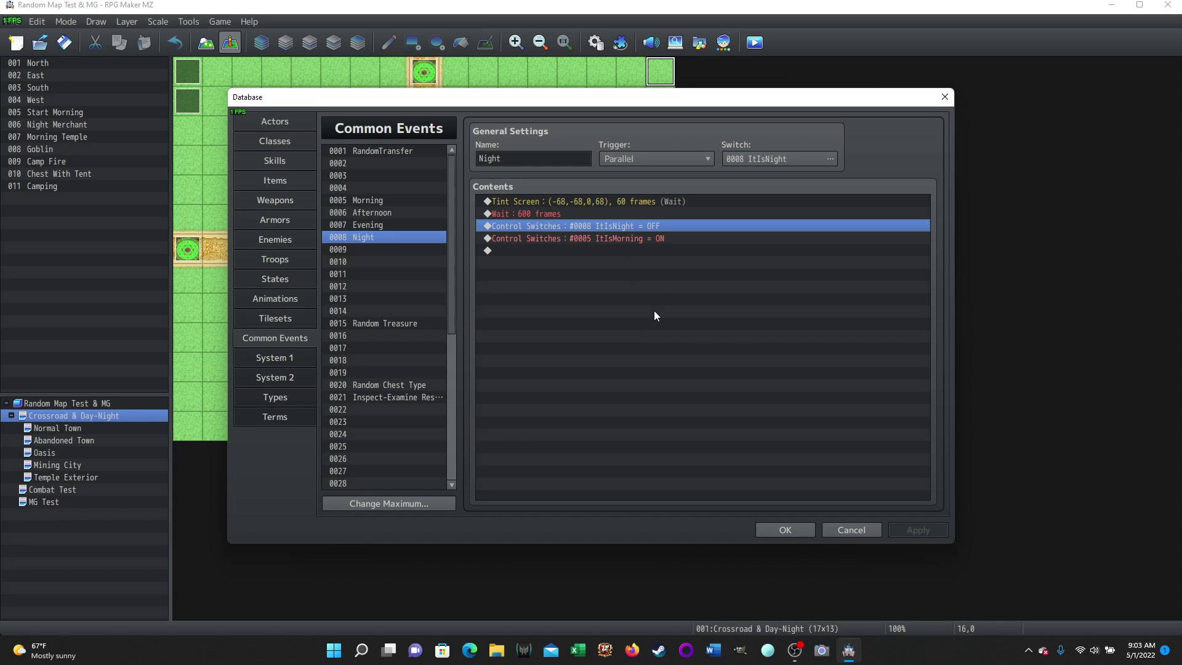
left_click(584, 235)
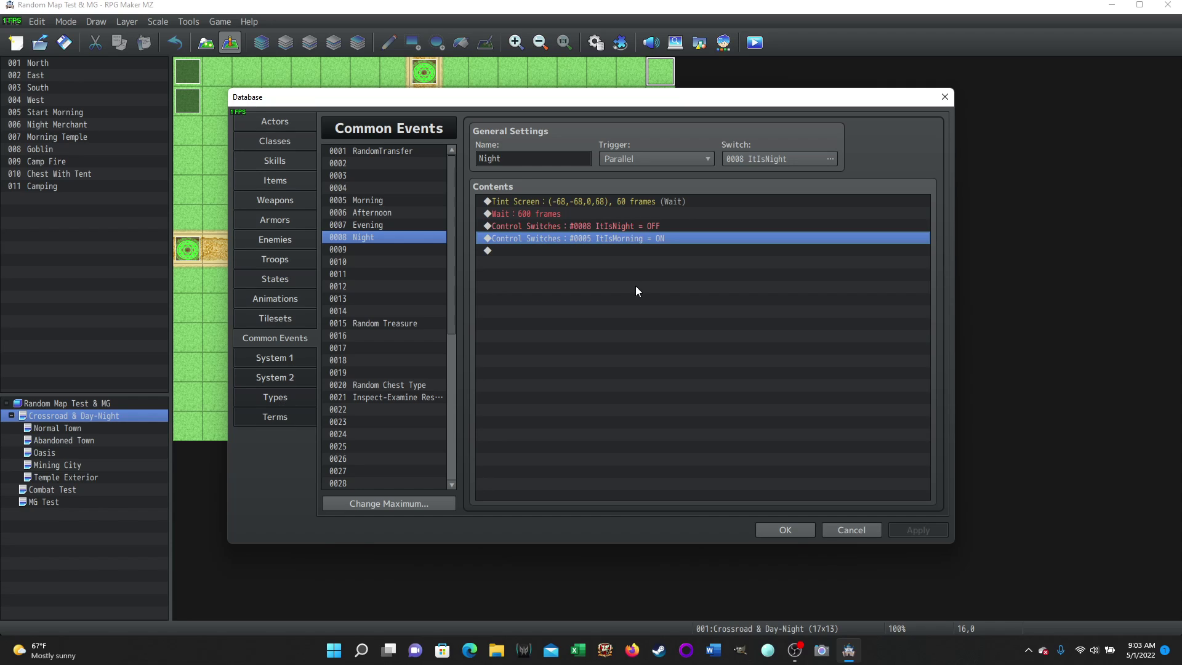
left_click(377, 202)
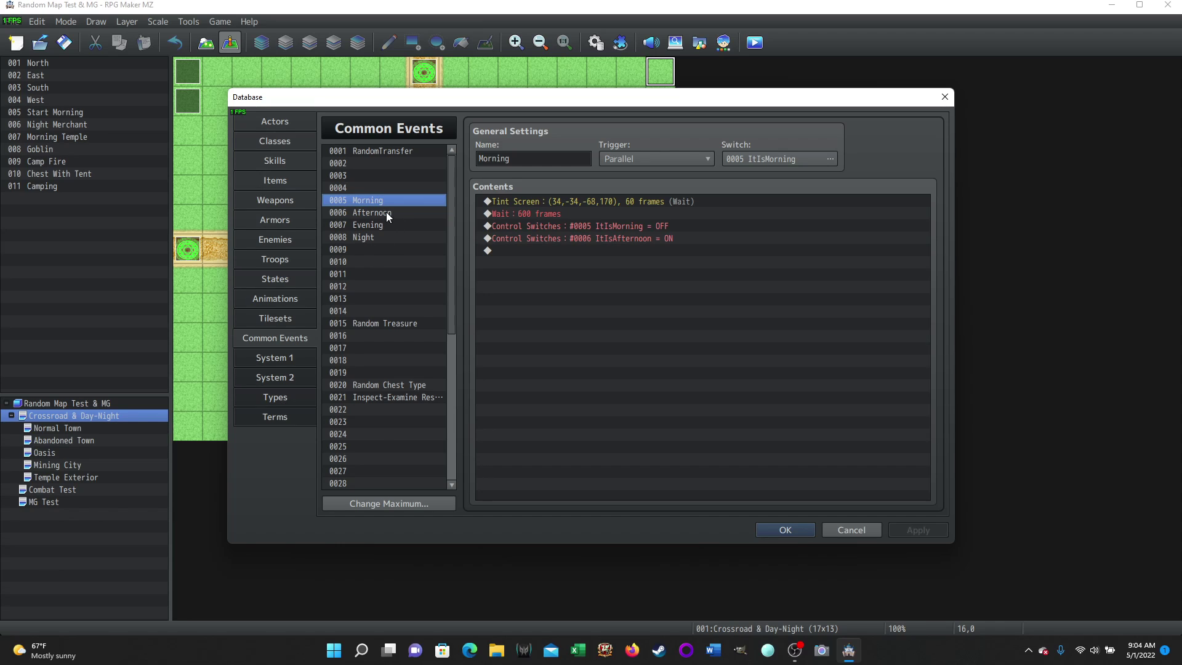
Select all of Morning's commands and copy them.
left_click(368, 261)
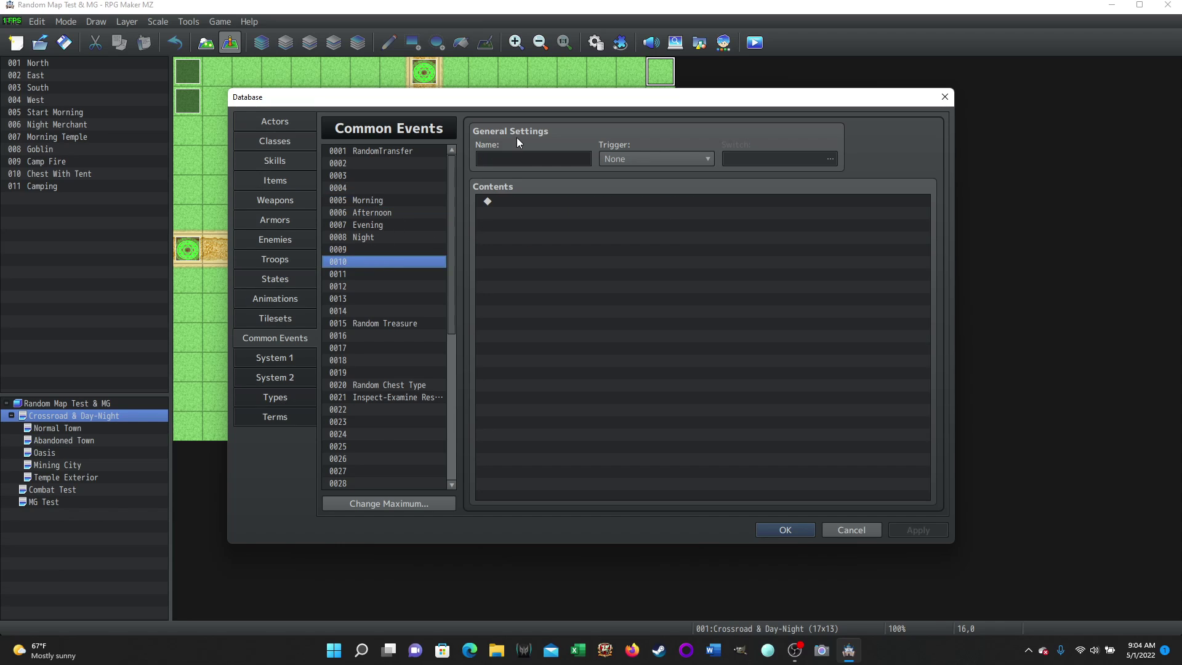
left_click(364, 203)
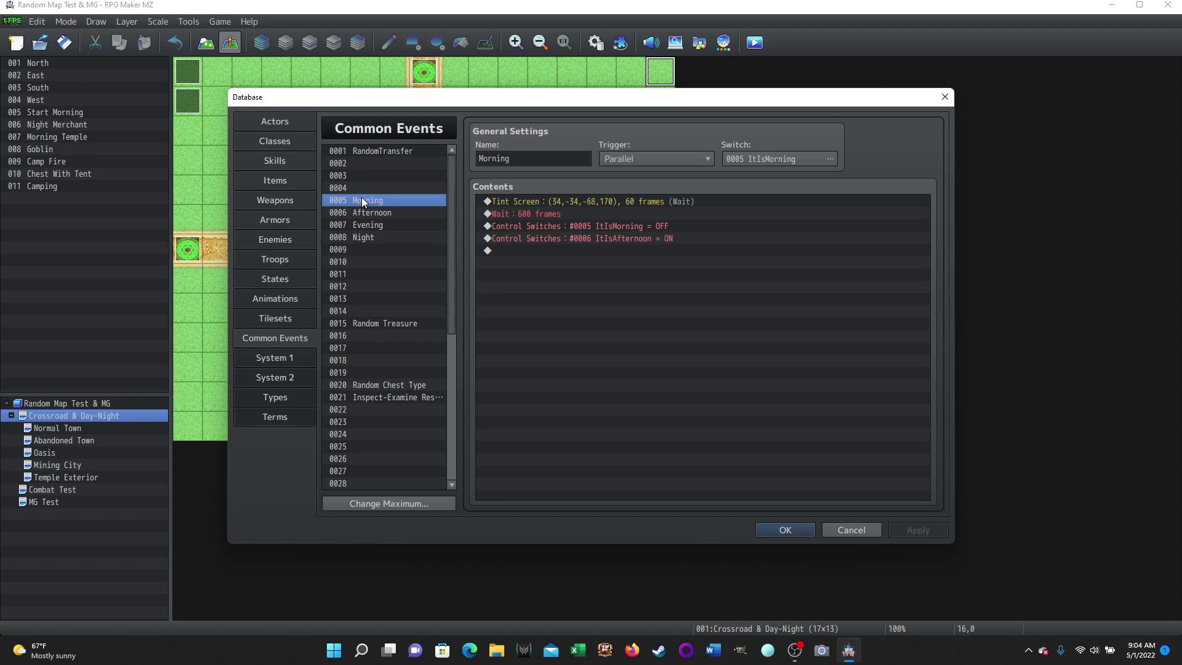
left_click(561, 202)
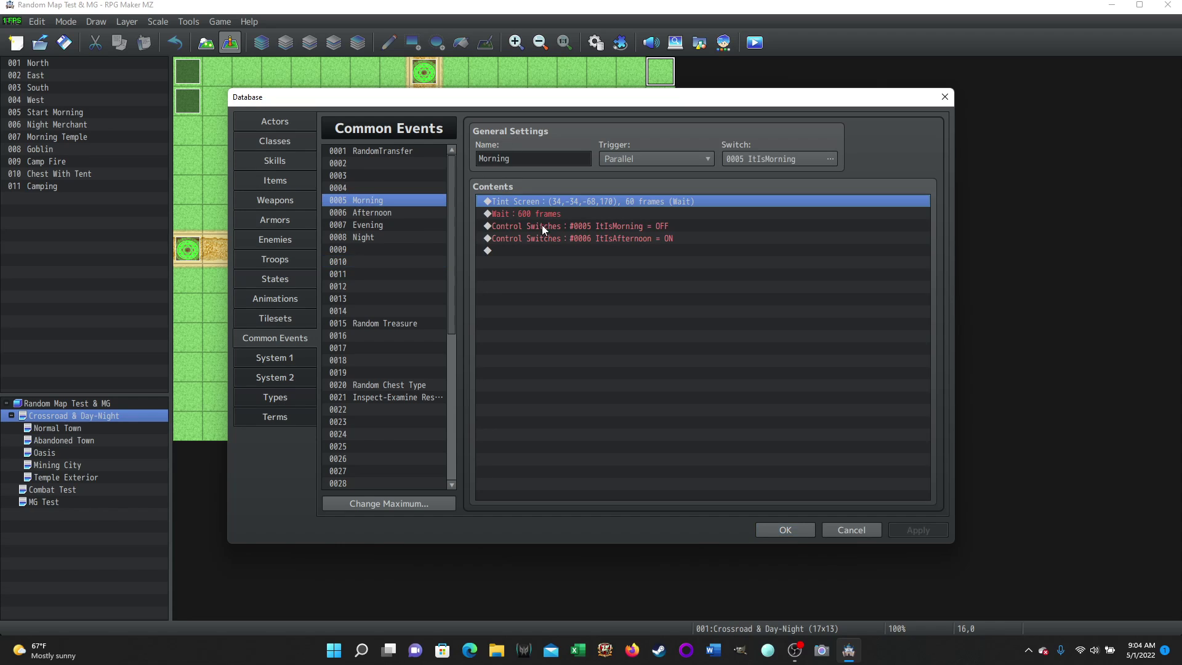
left_click(527, 250, "shift")
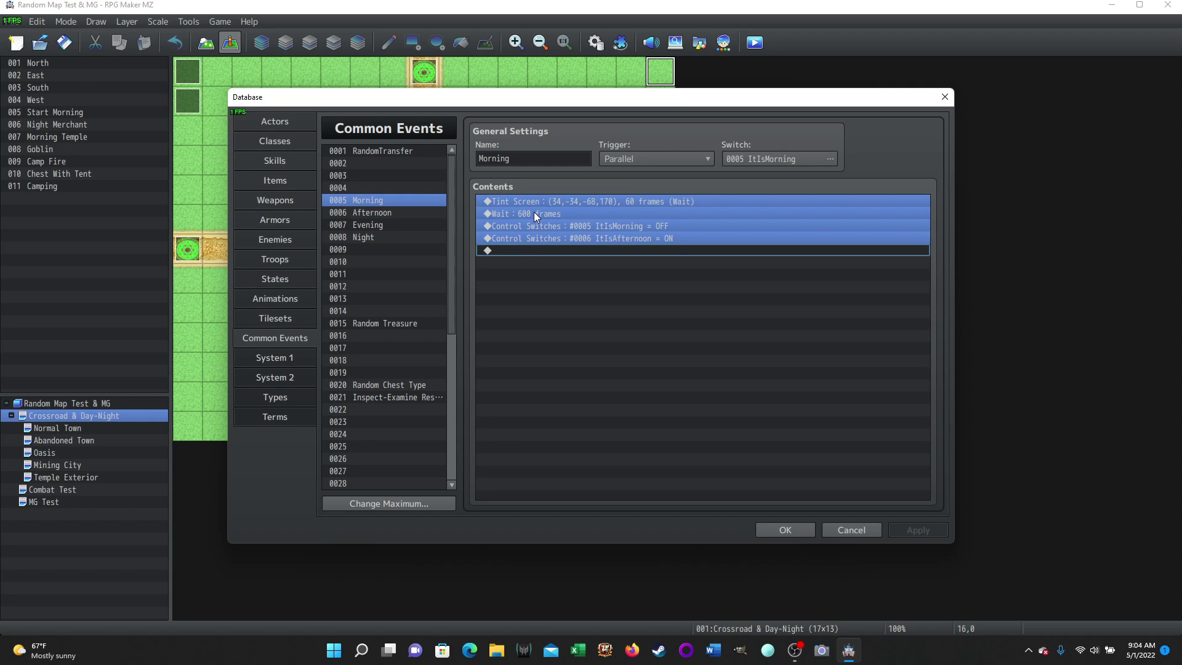
right_click(535, 215)
left_click(560, 271)
Paste the Morning commands into empty common event 0010, then cancel and discard the database changes.
left_click(357, 262)
left_click(519, 202)
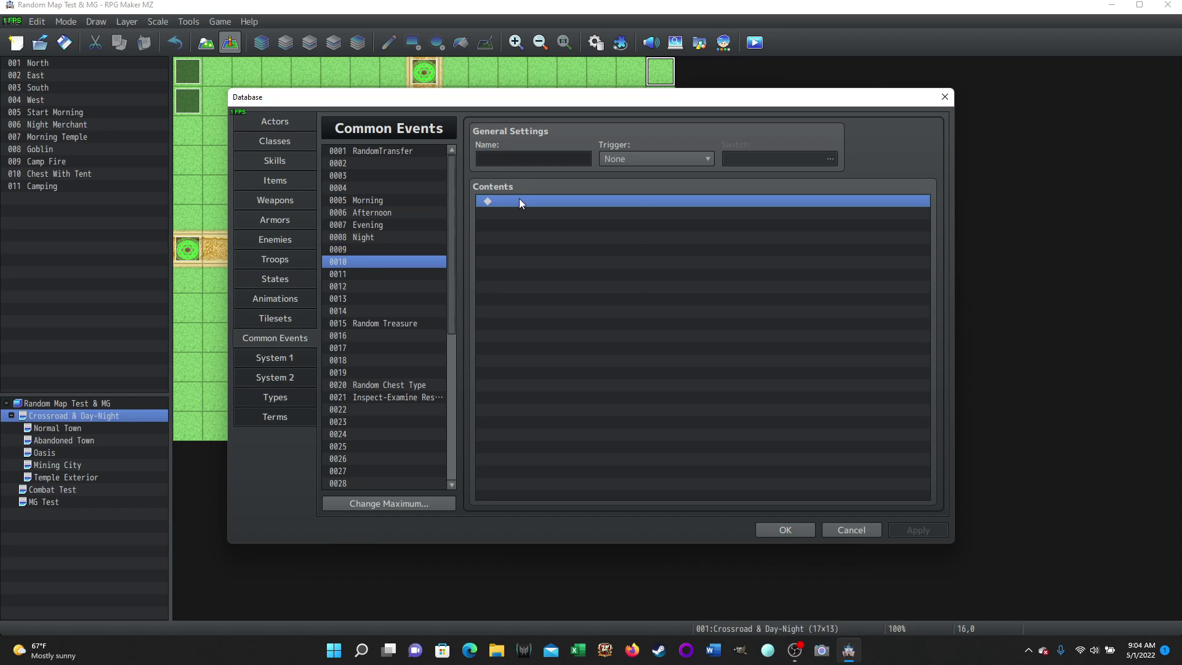
right_click(519, 199)
left_click(547, 272)
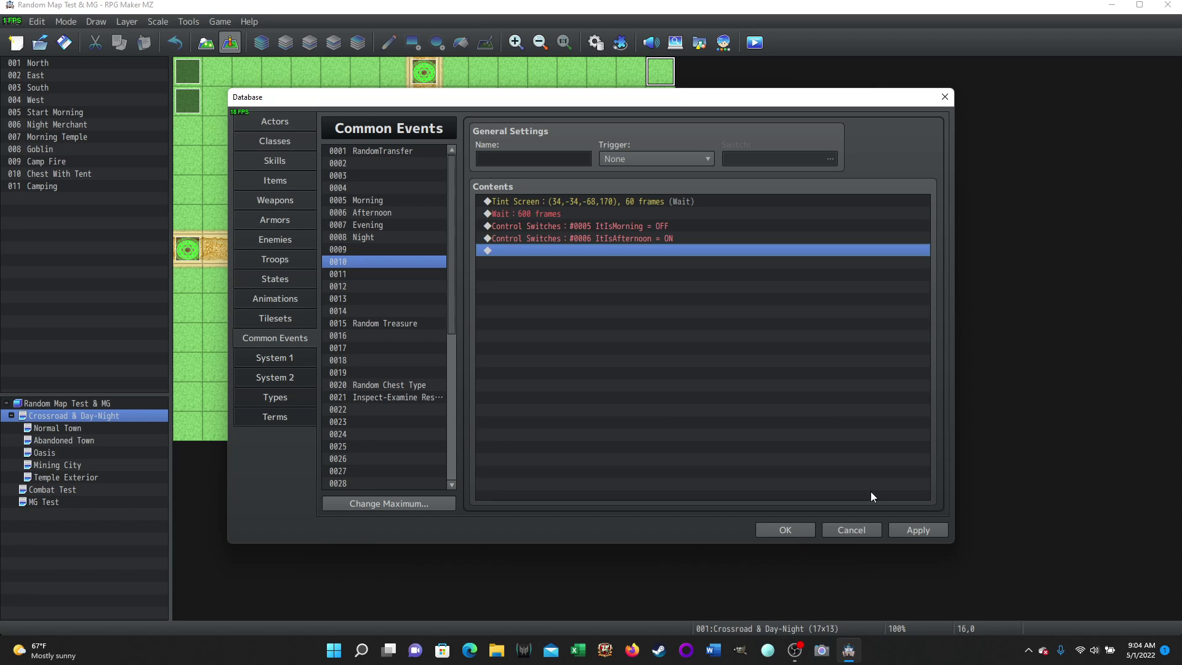
left_click(859, 534)
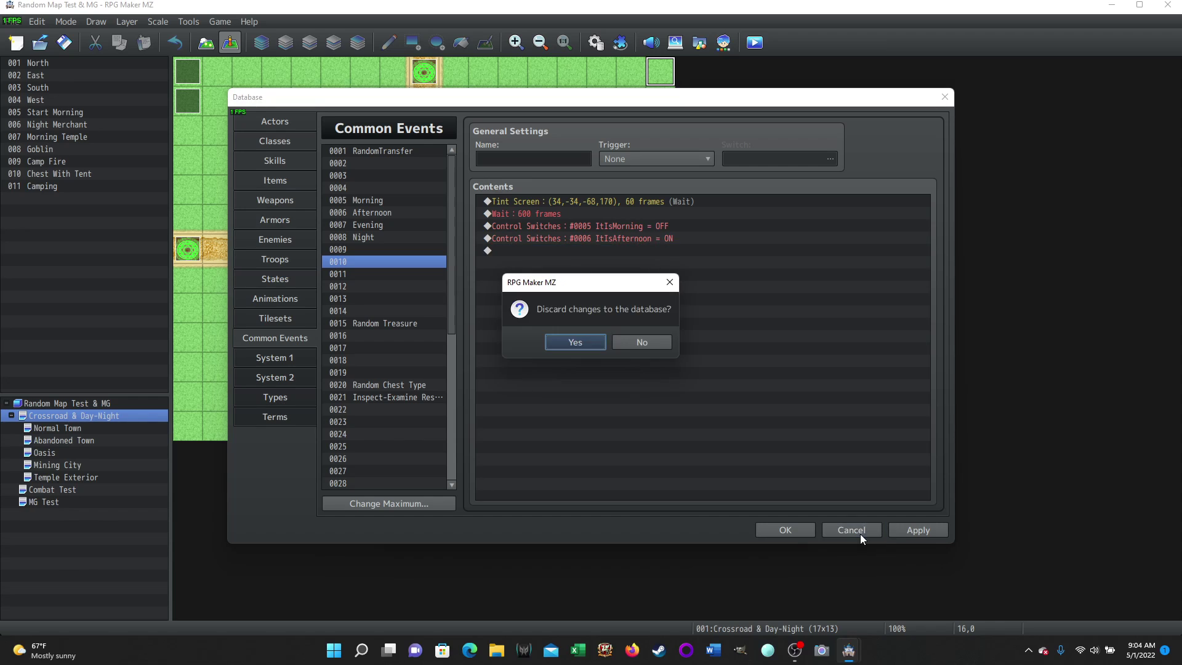
left_click(577, 343)
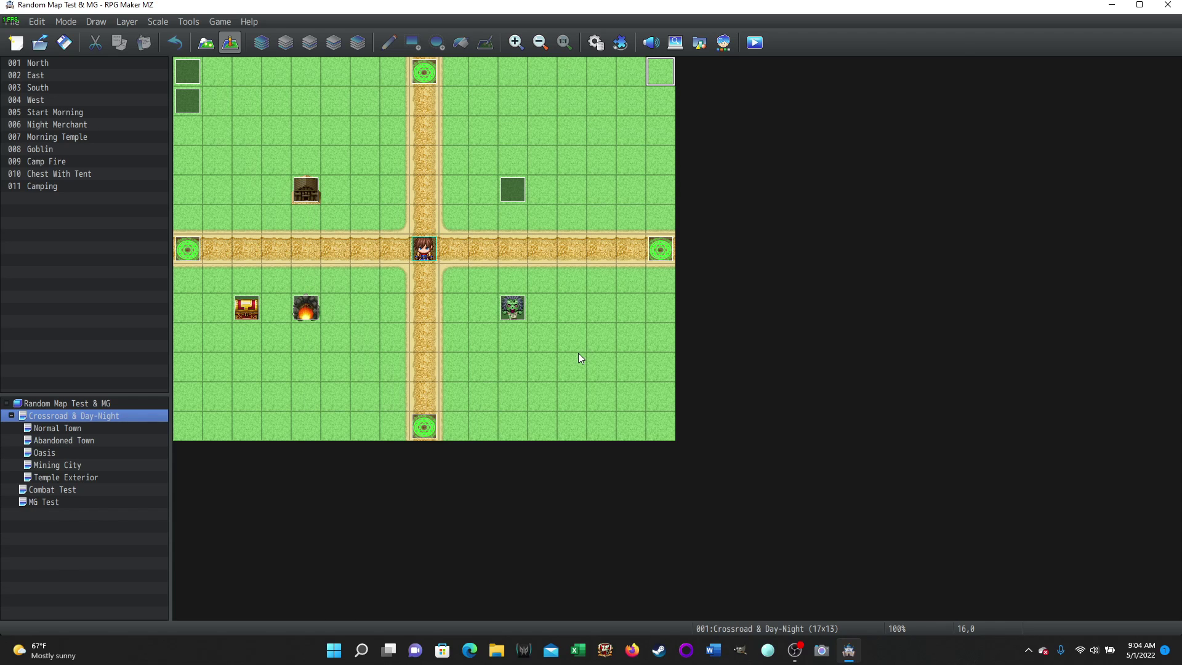
left_click(595, 42)
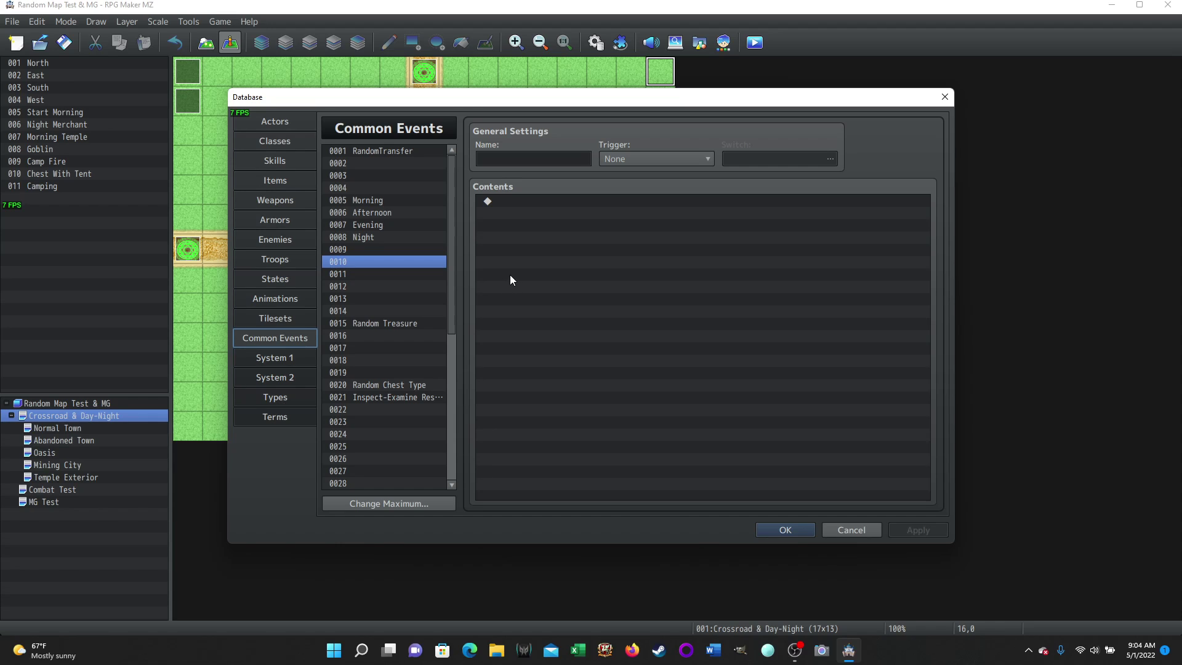
left_click(362, 202)
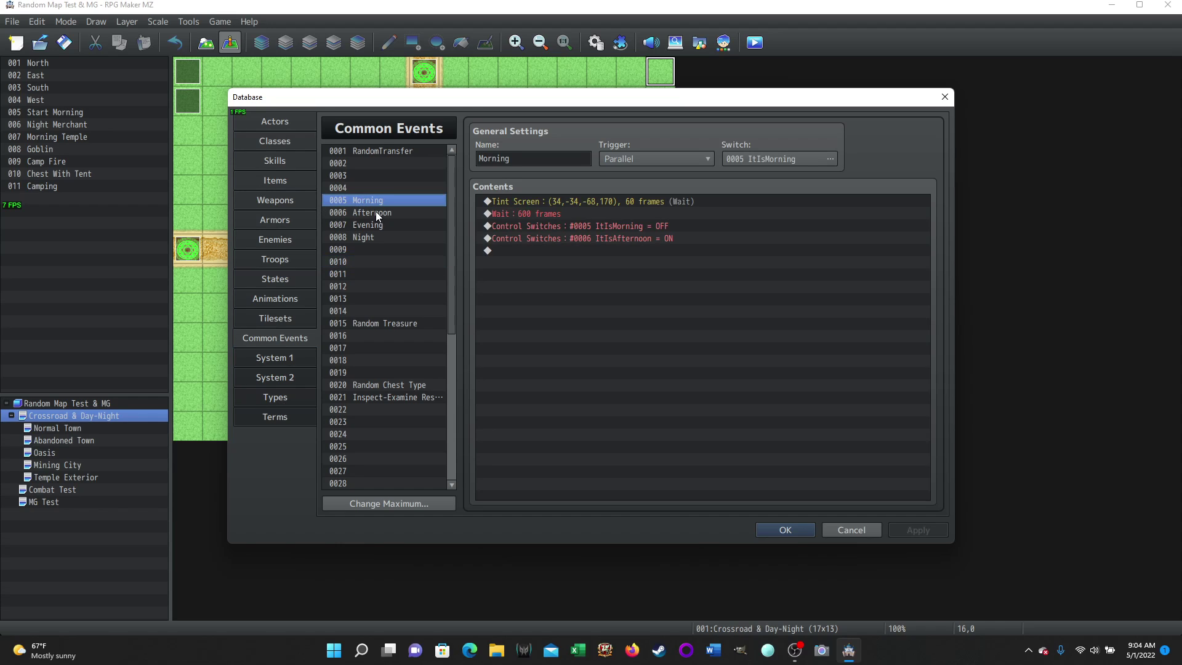
left_click(376, 212)
left_click(371, 225)
left_click(367, 237)
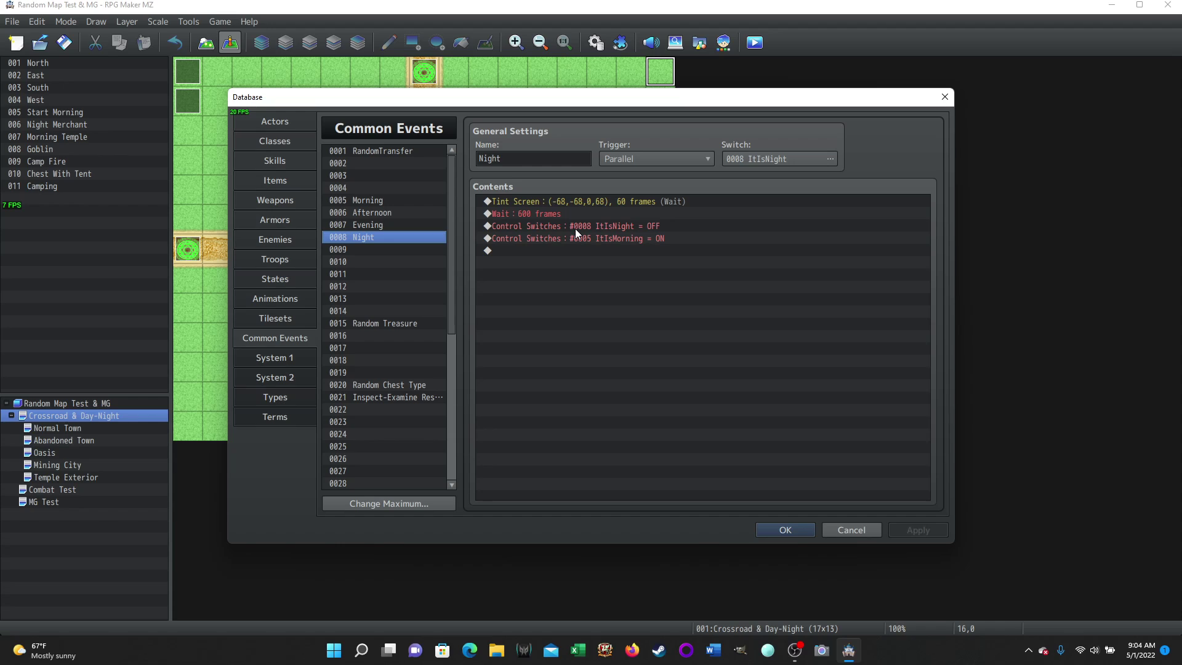
left_click(379, 201)
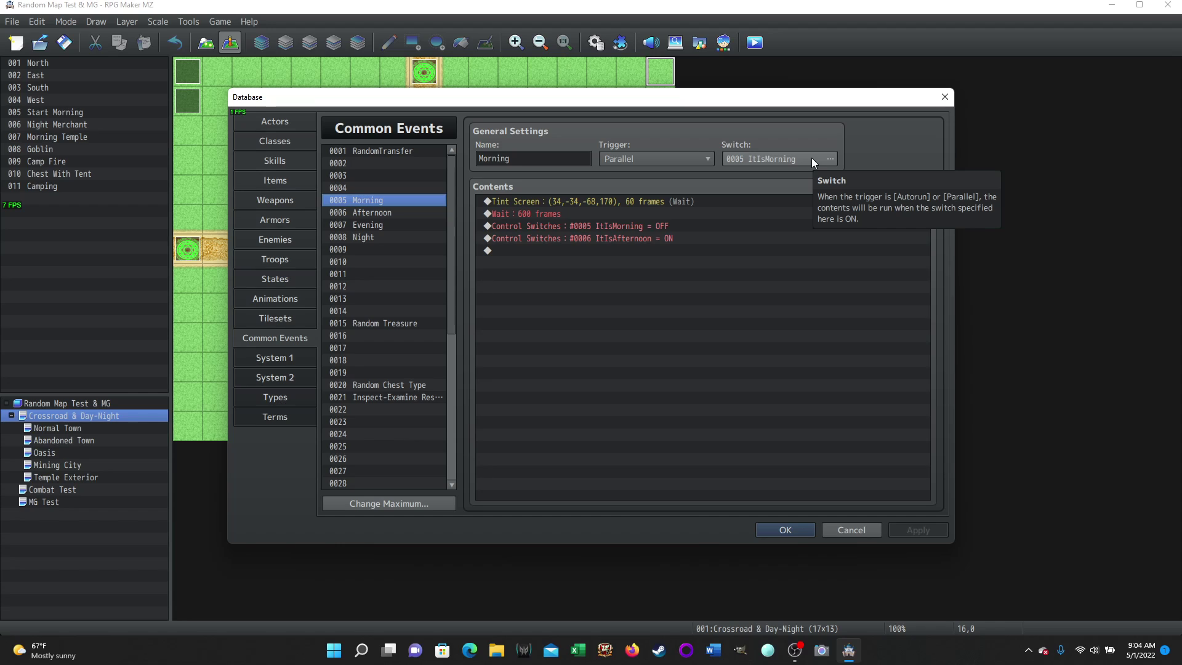
left_click(846, 530)
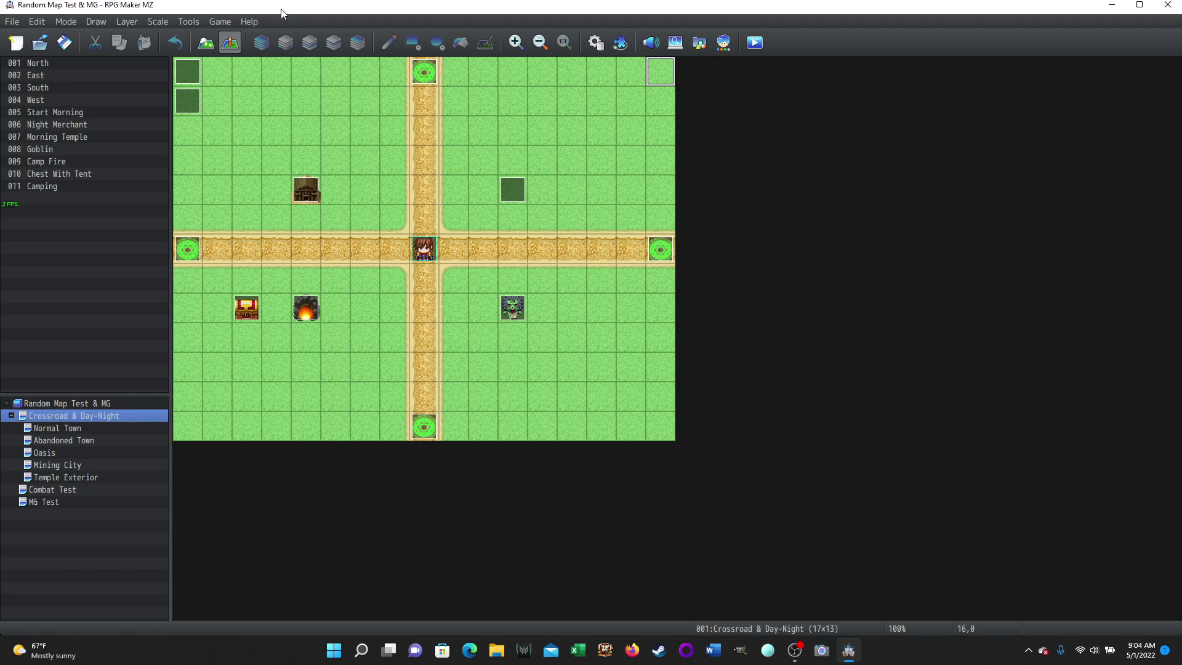
Open the Start Morning map event at the top-left and select its ItIsMorning = ON command.
left_click(190, 68)
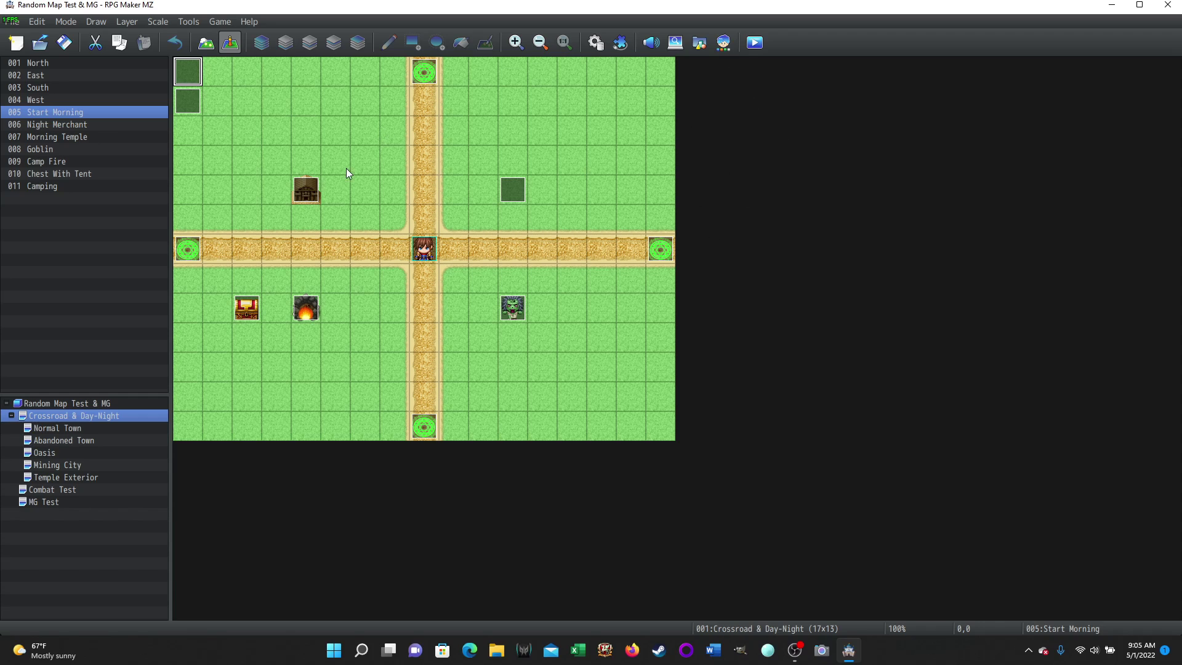
double_click(187, 69)
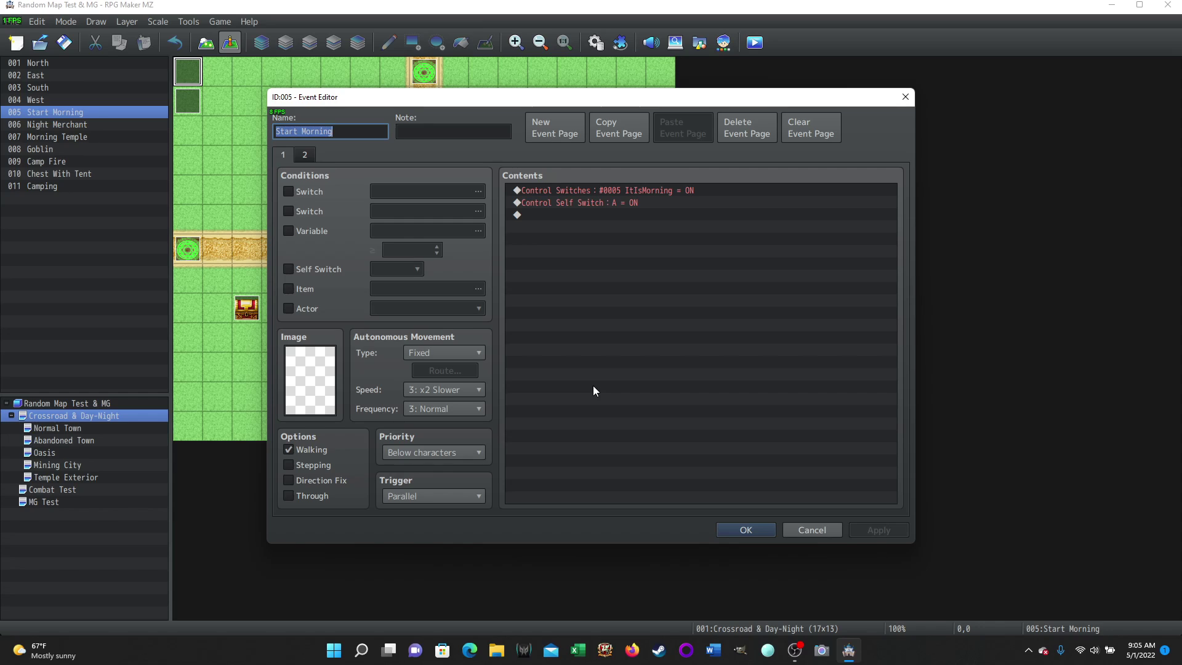
left_click(605, 191)
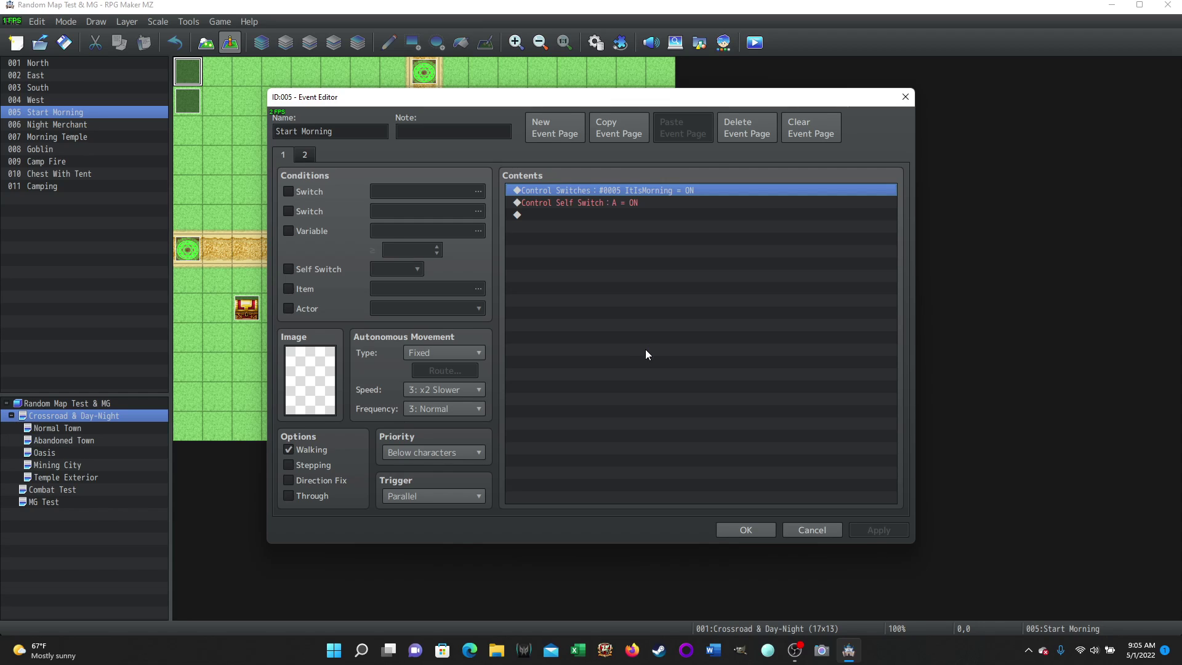
Select the self switch A = ON command, then view page 2, conditioned on self switch A.
left_click(565, 203)
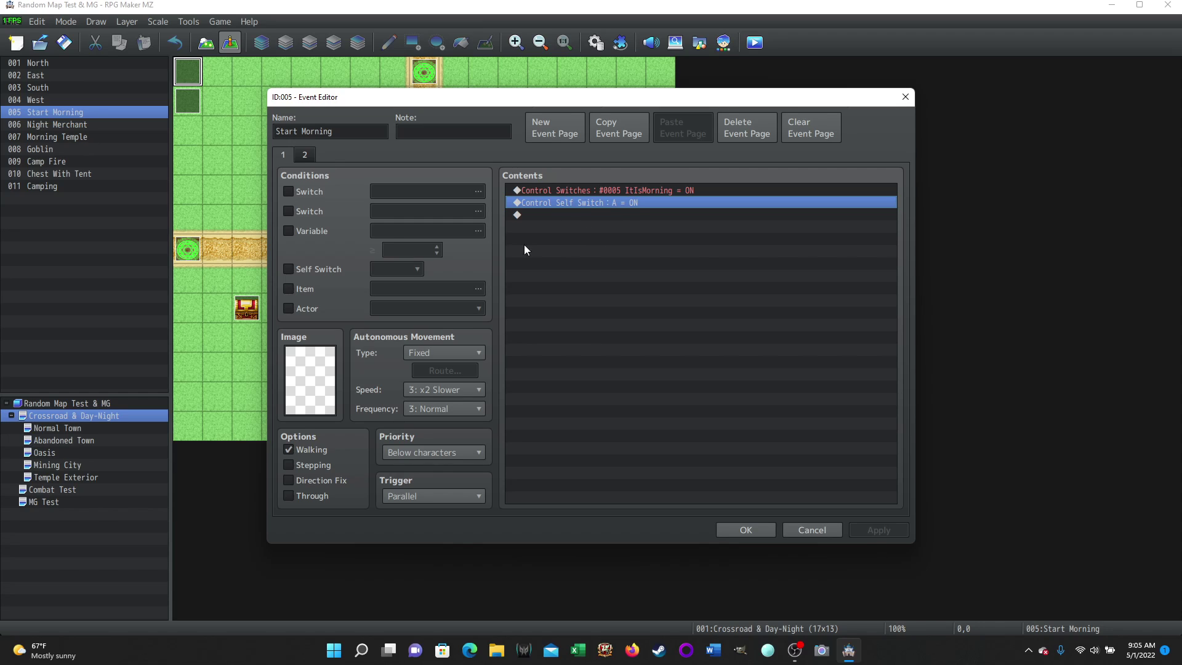
left_click(305, 156)
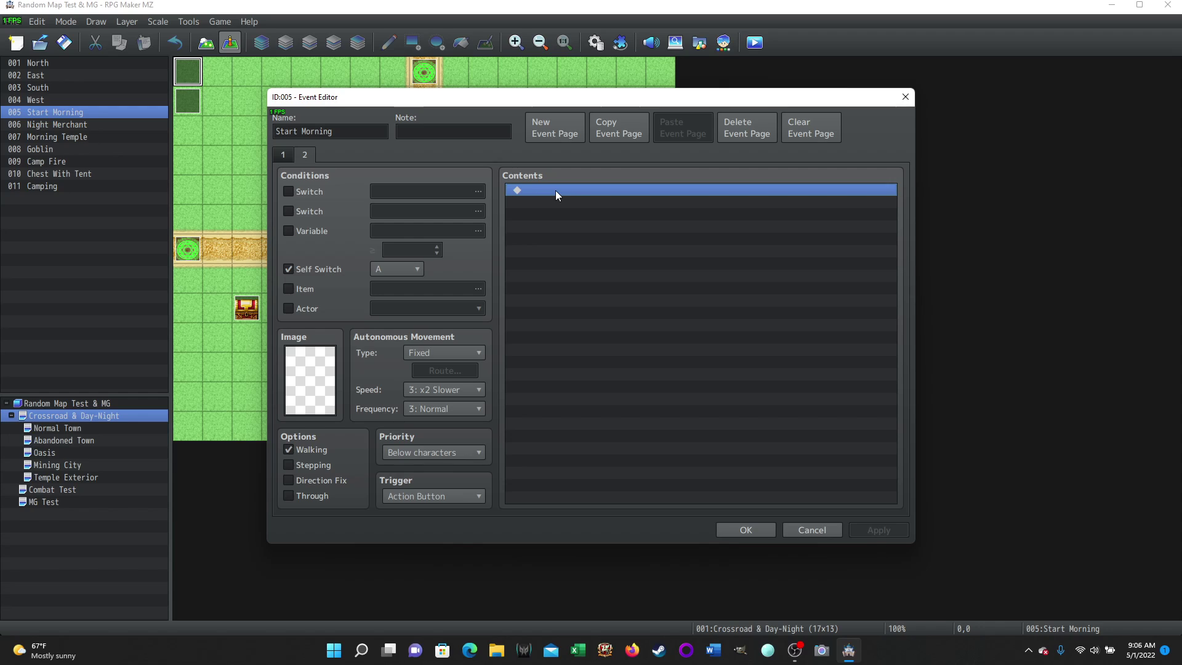
On page 1, add an Erase Event command after the two switch commands.
left_click(285, 156)
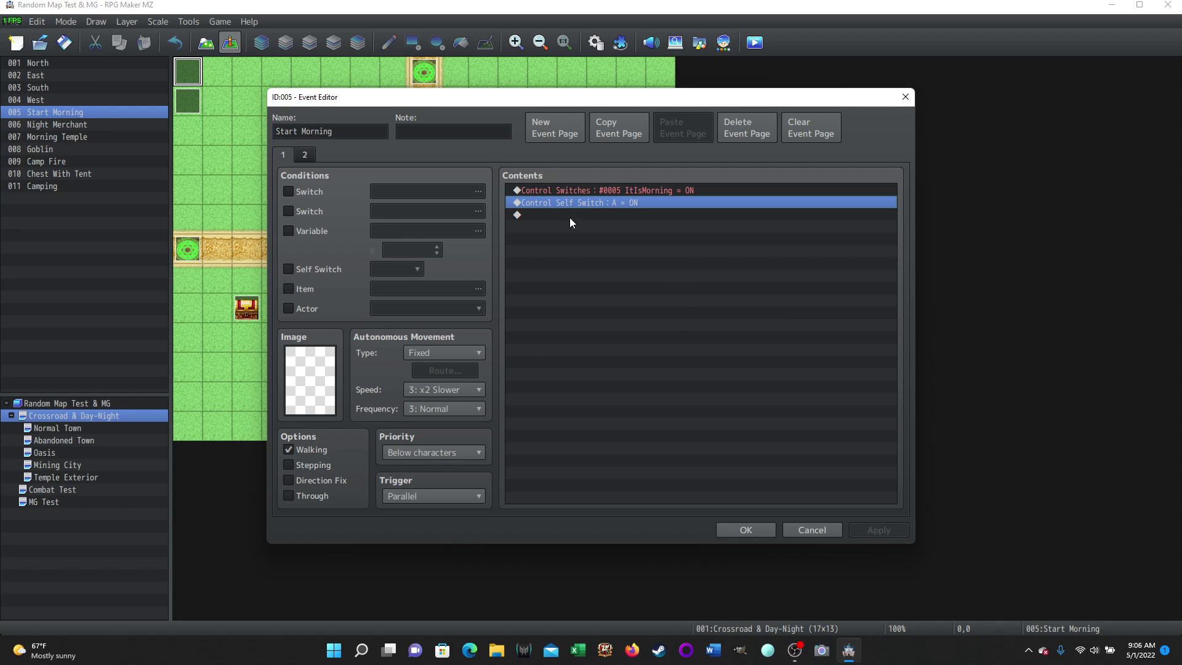
double_click(548, 215)
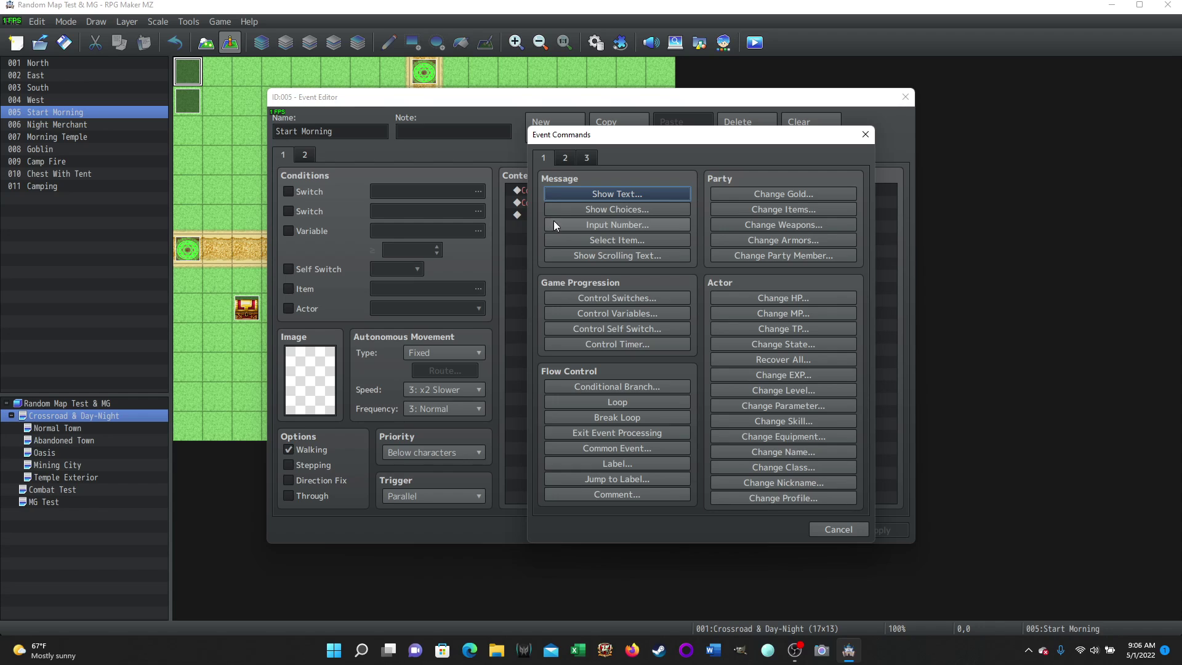
left_click(565, 157)
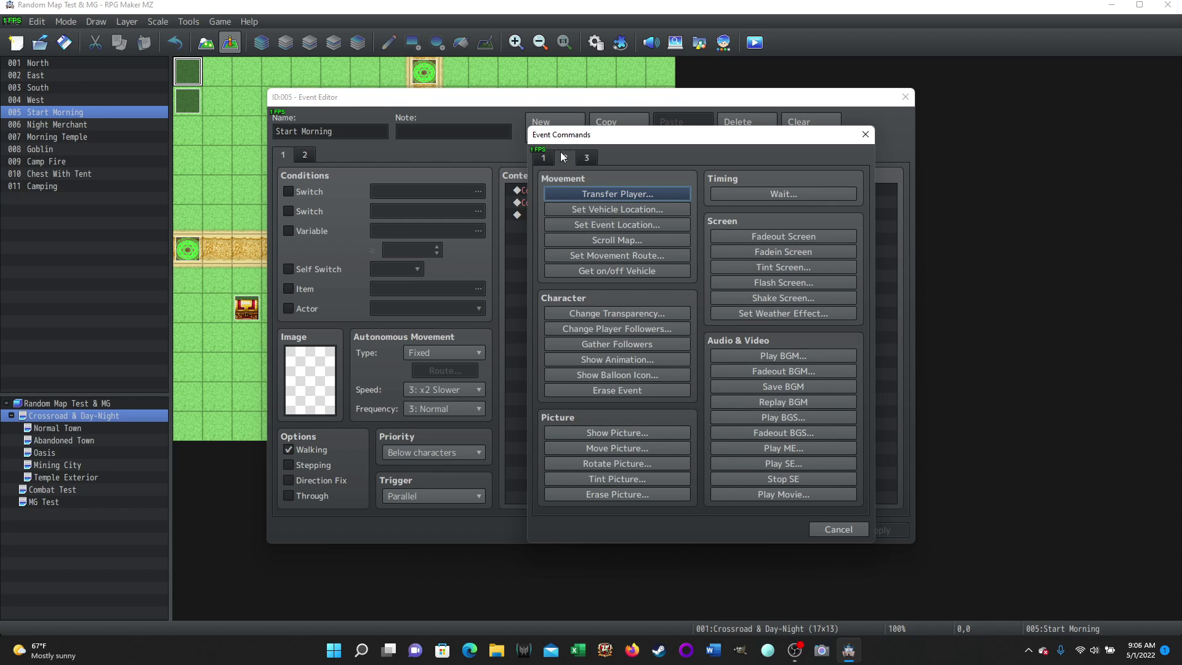
left_click(607, 393)
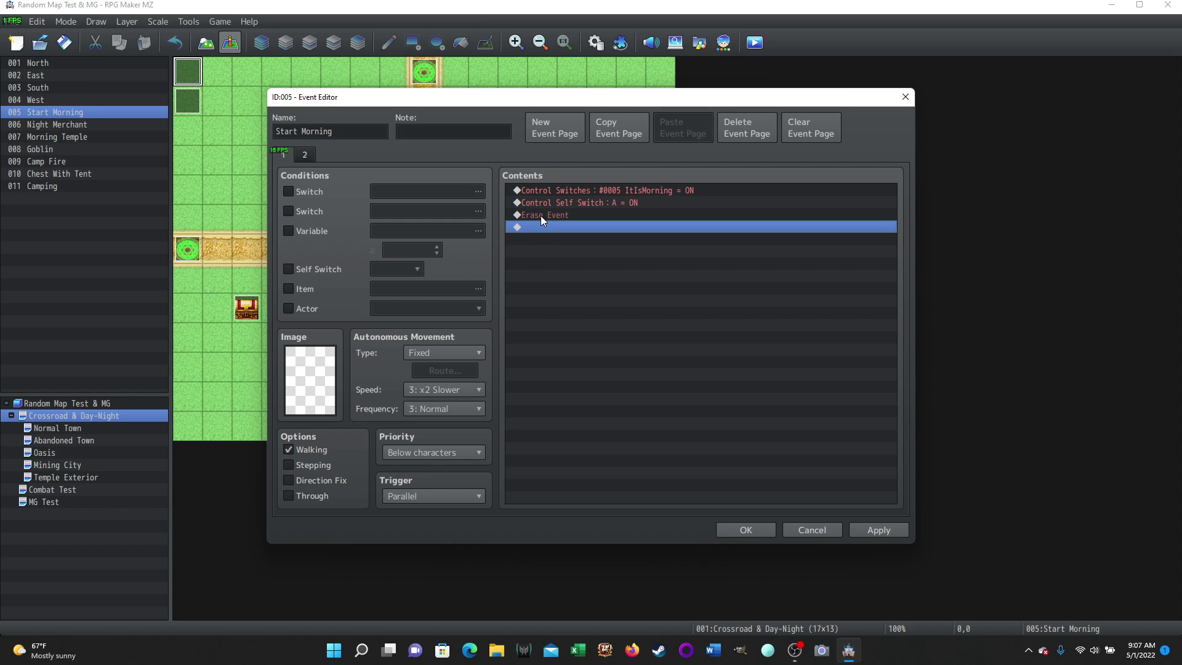
Review page 1's switch and Erase Event commands, then select the Erase Event line for removal.
left_click(582, 203)
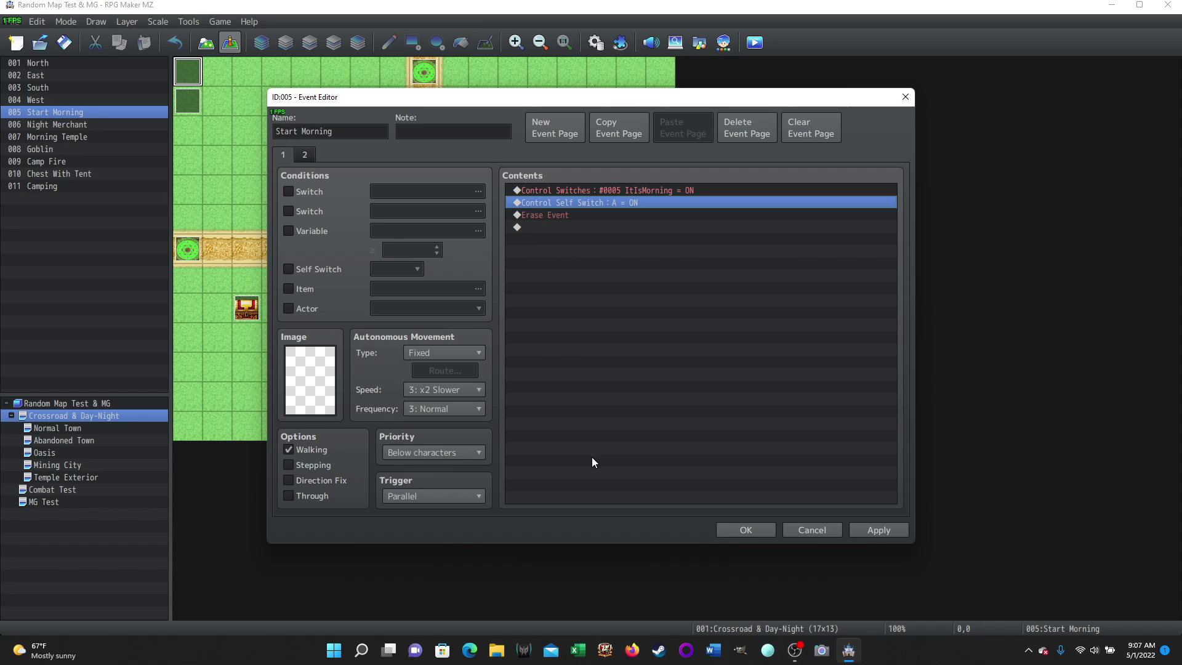
left_click(538, 216)
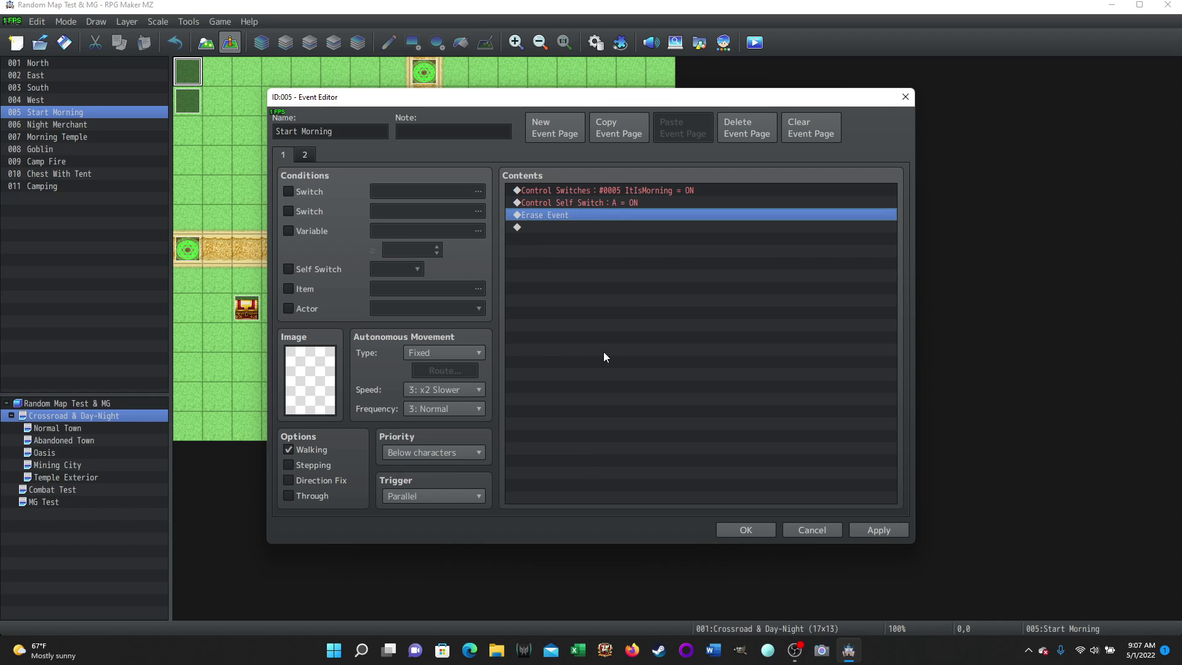
left_click(581, 190)
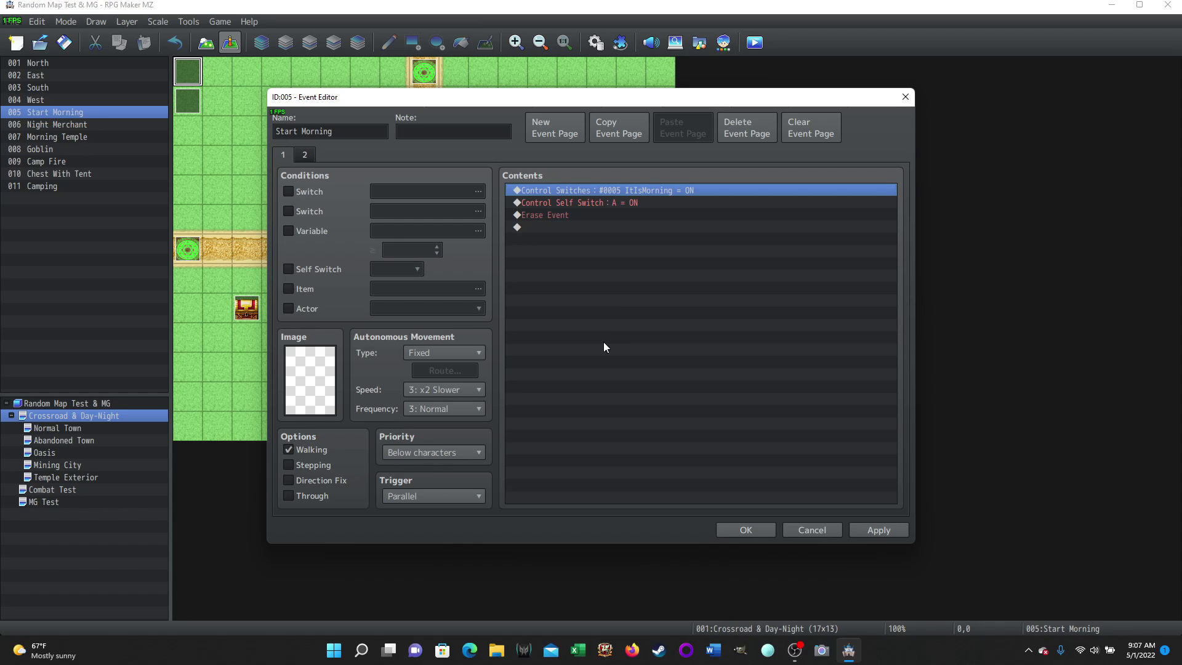
left_click(541, 217)
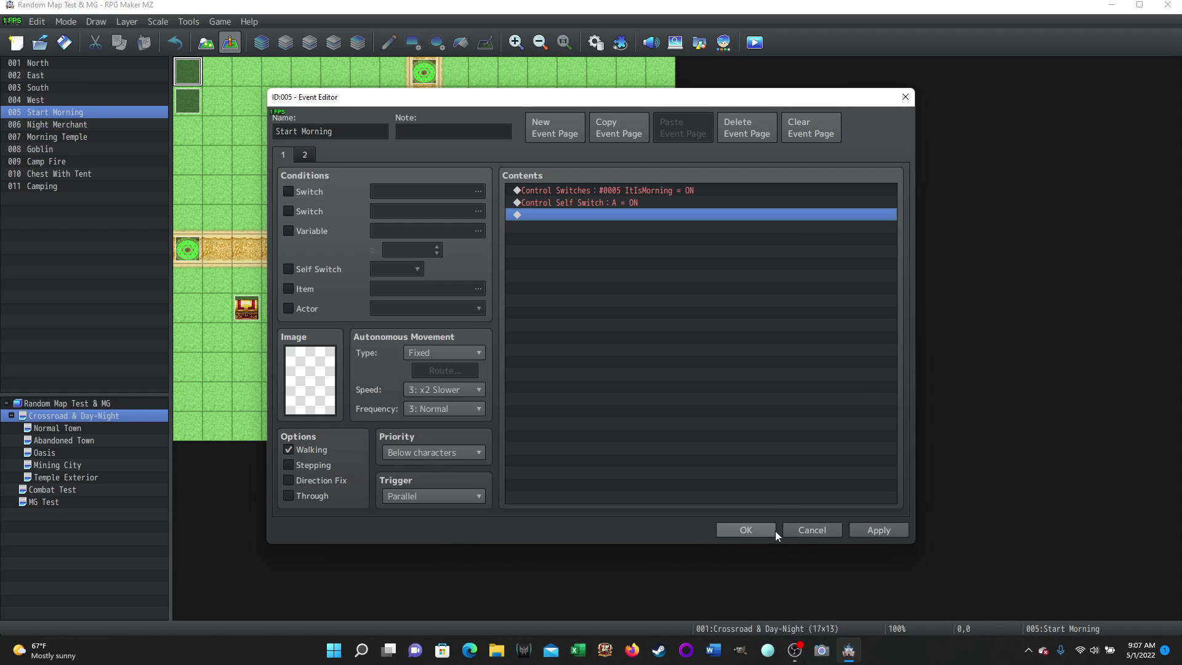
Save the current event, then reopen and close the Start Morning event without changes.
left_click(745, 530)
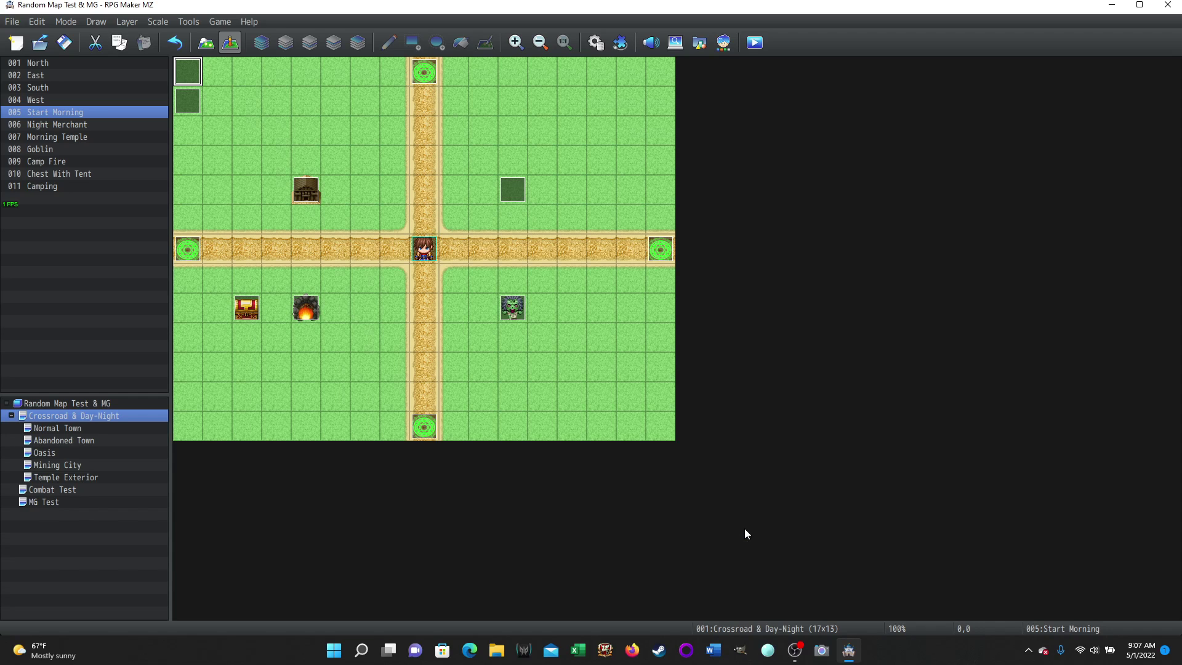
key("Return")
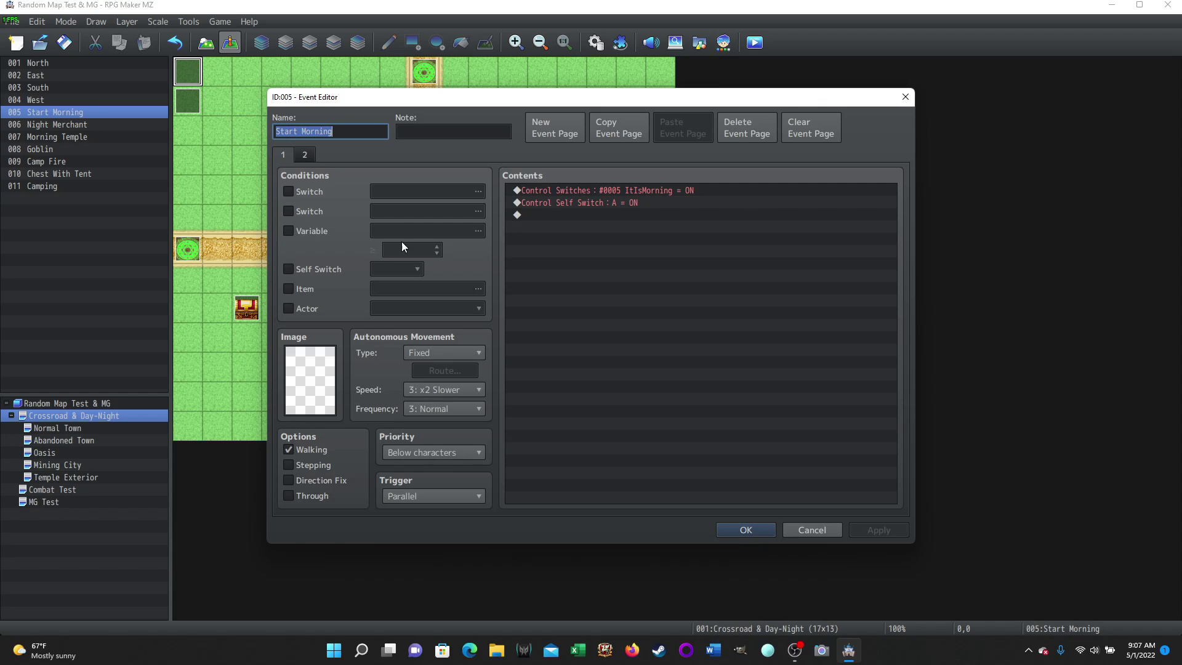
left_click(808, 533)
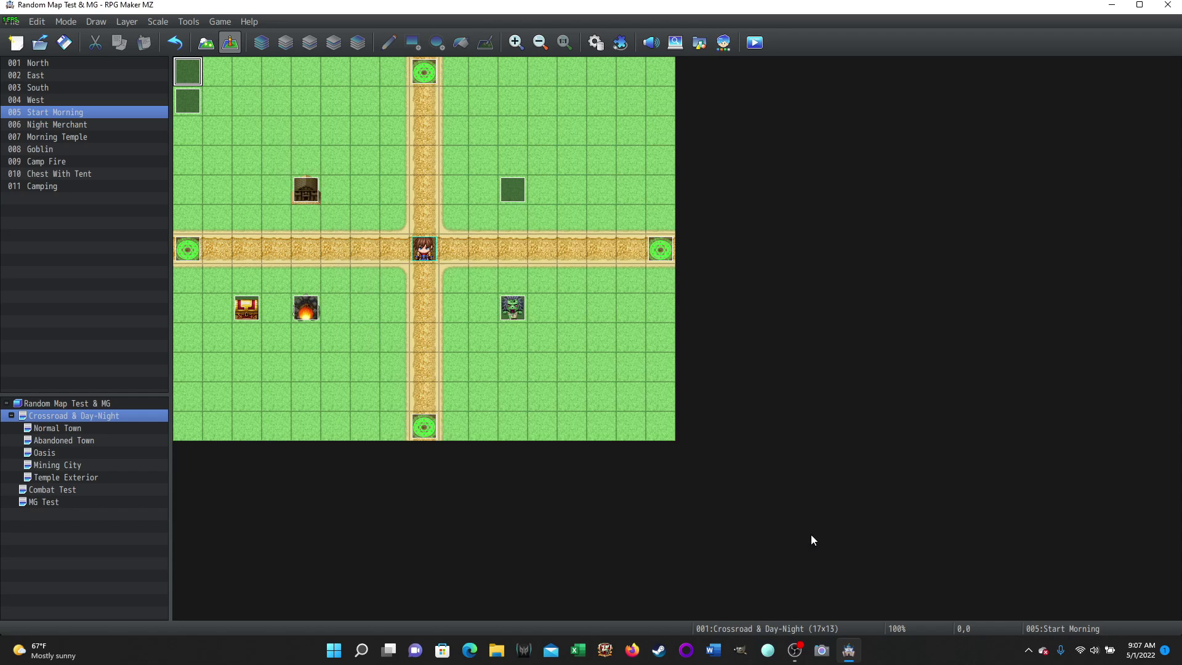
Create event EV012 on the empty top-right tile at 16,0 with a Parallel trigger.
double_click(661, 72)
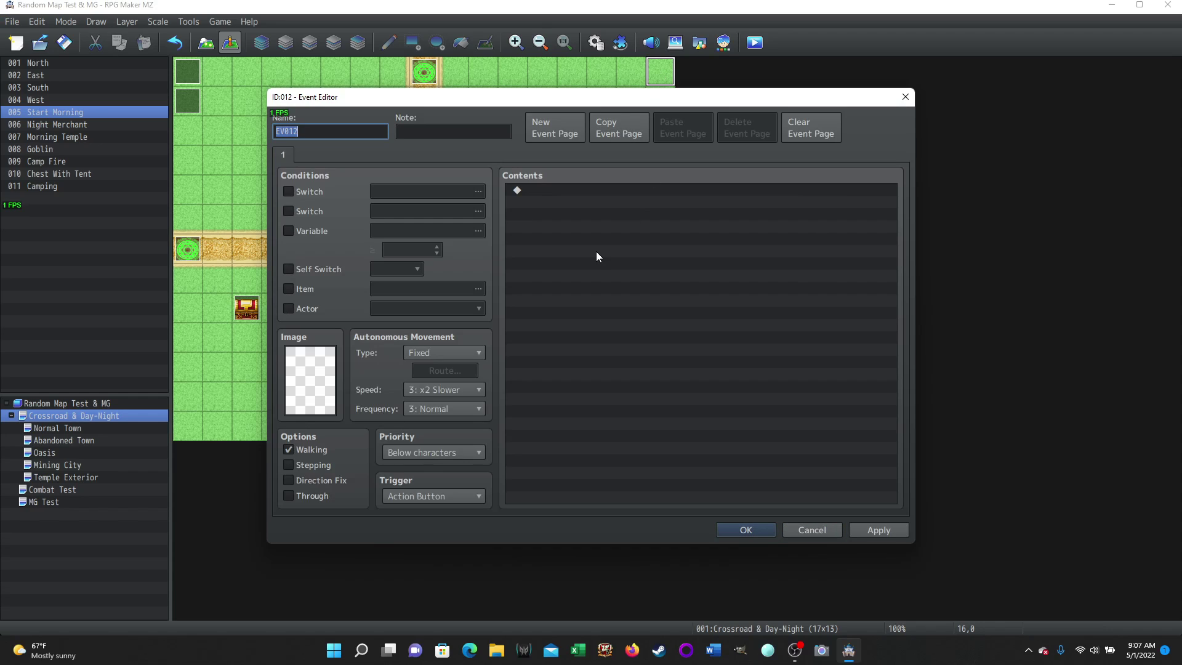
left_click(480, 498)
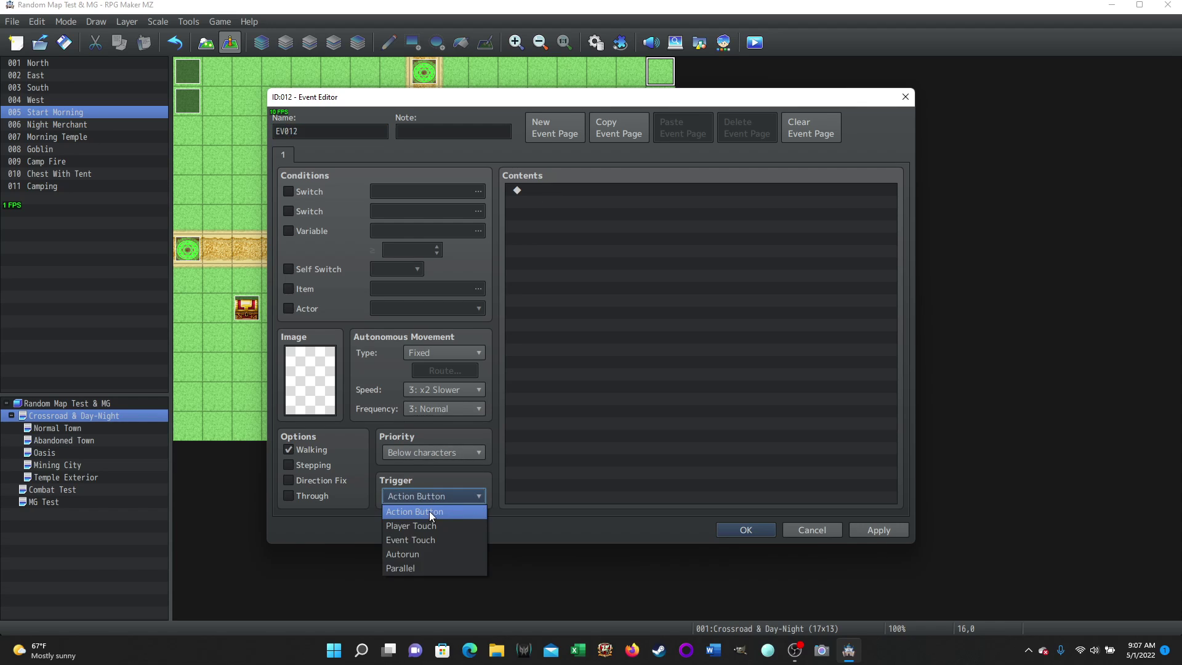
left_click(405, 567)
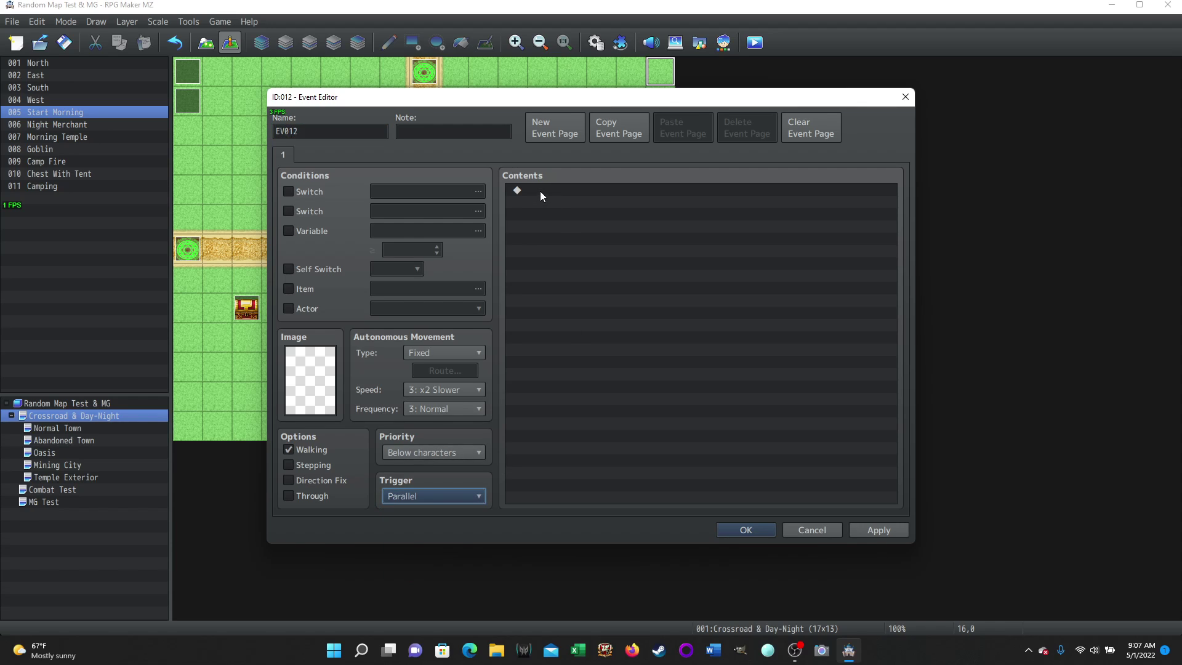
left_click(540, 191)
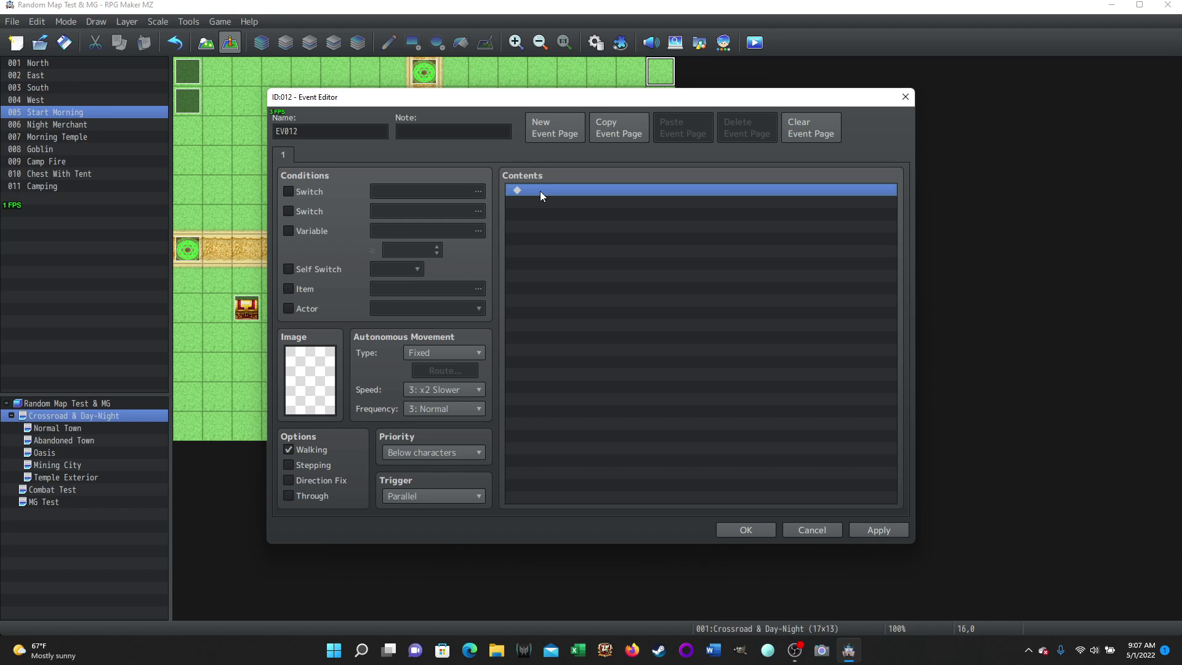
Add a 600-frame Wait command to EV012.
double_click(540, 191)
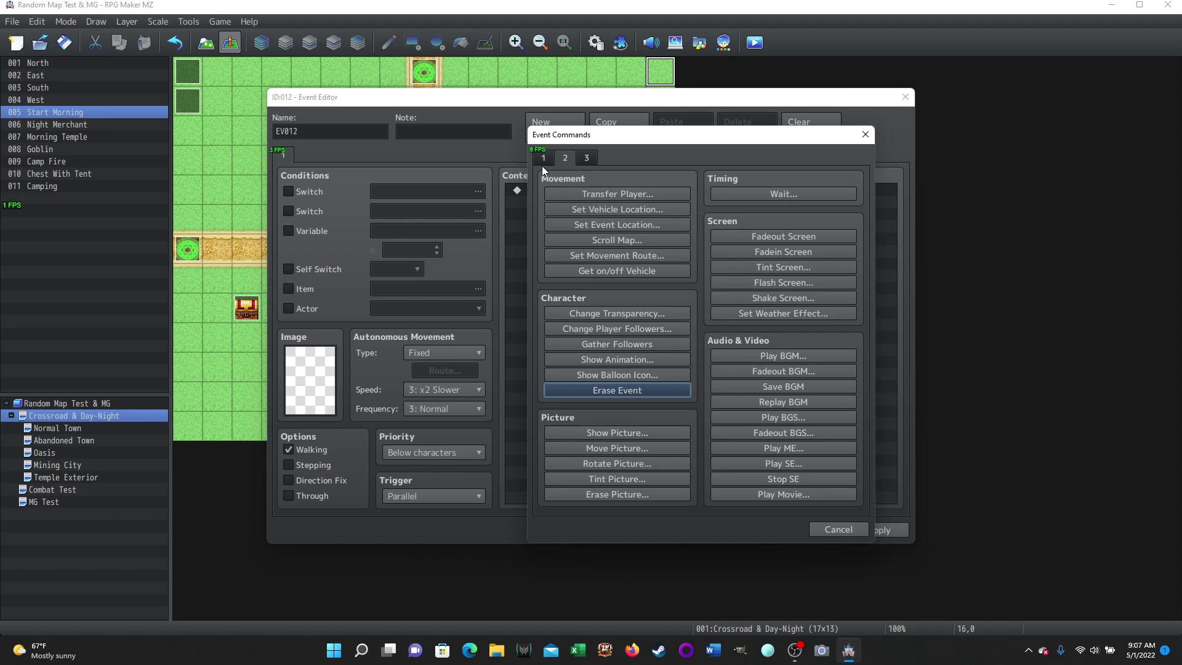
left_click(774, 192)
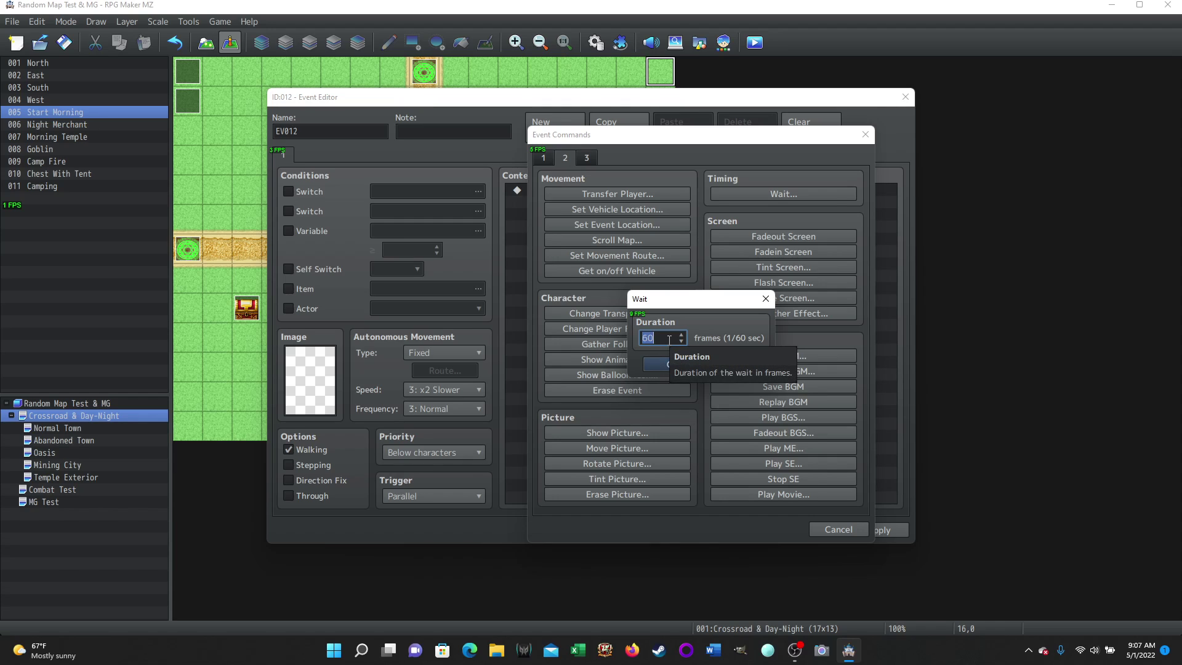
type("600")
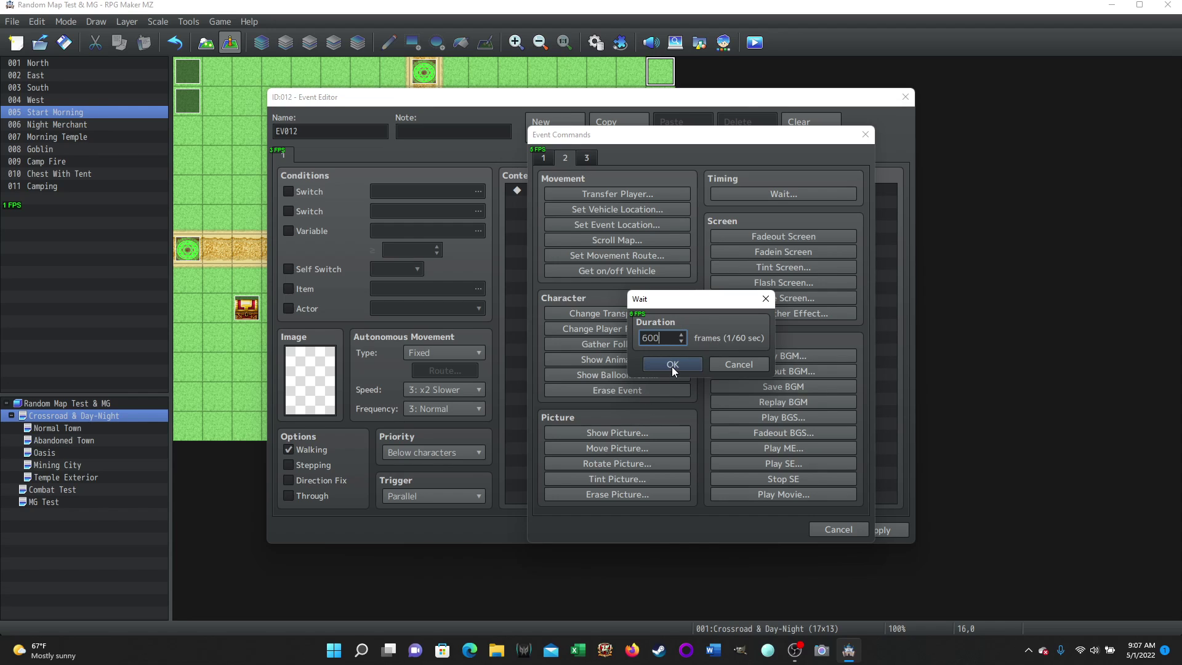
left_click(671, 366)
Add a Show Text message saying 'You have waited 10 seconds.'.
double_click(555, 205)
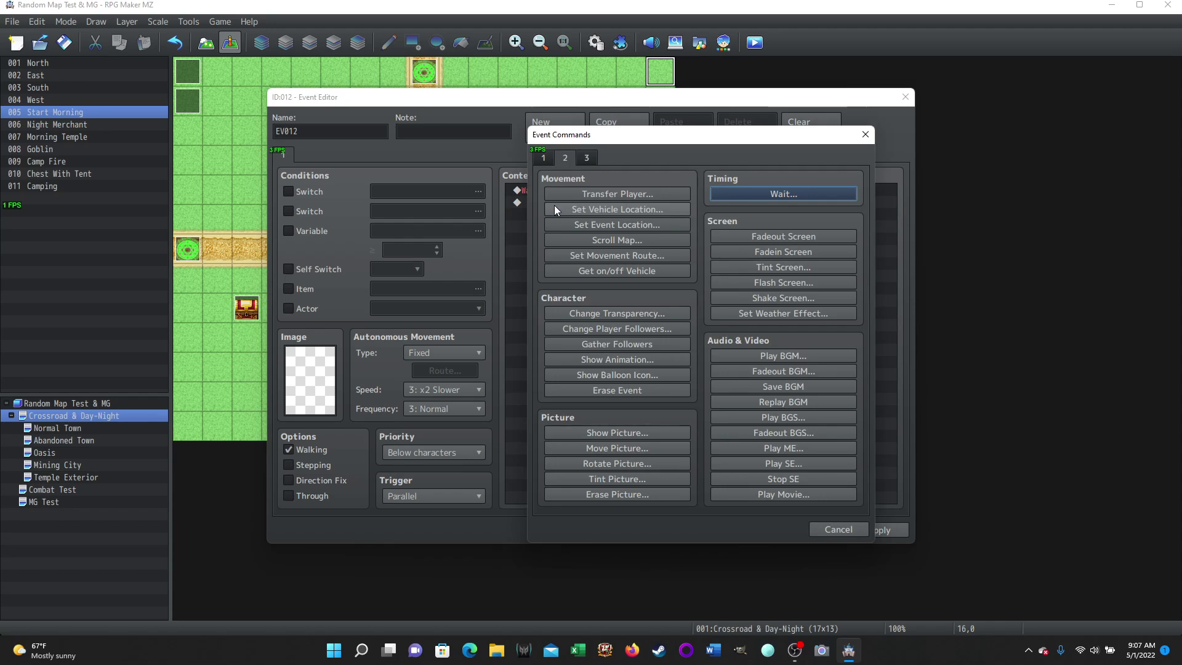
left_click(544, 158)
left_click(596, 195)
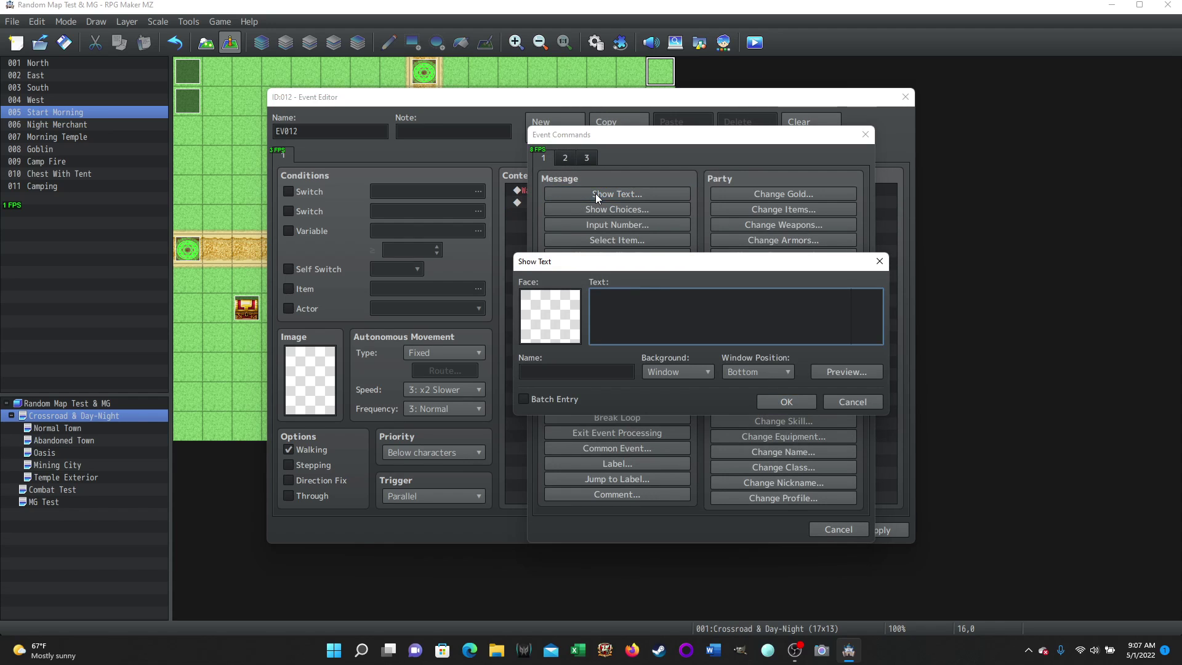
type("You have waited 10 seconds.")
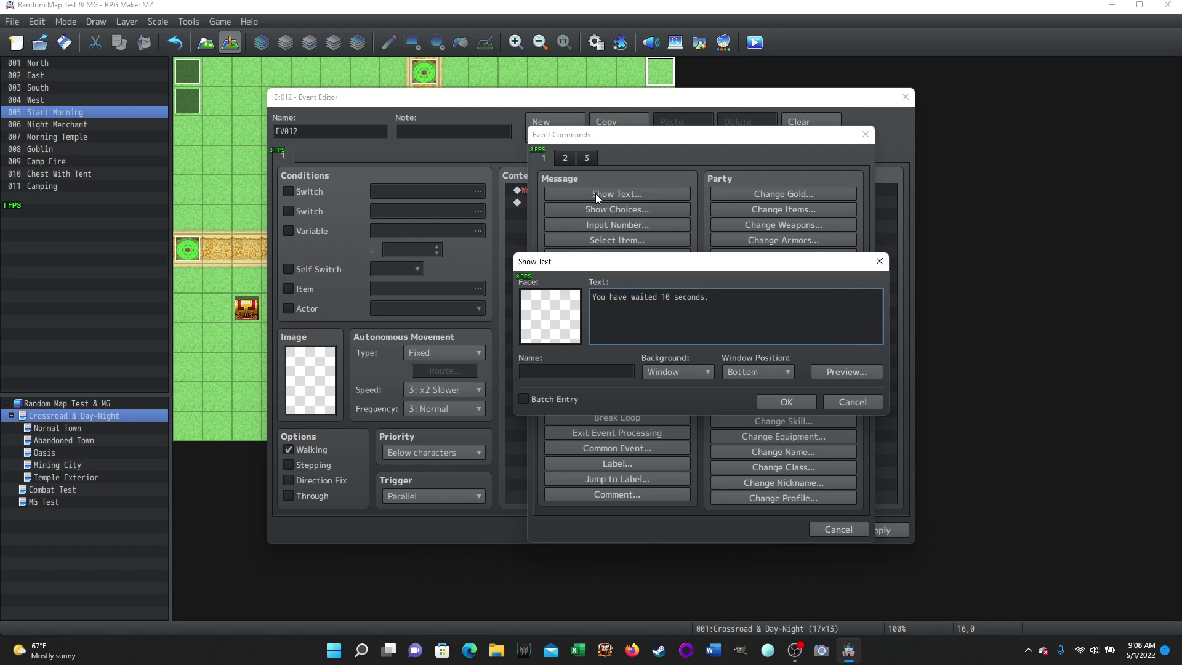
left_click(779, 400)
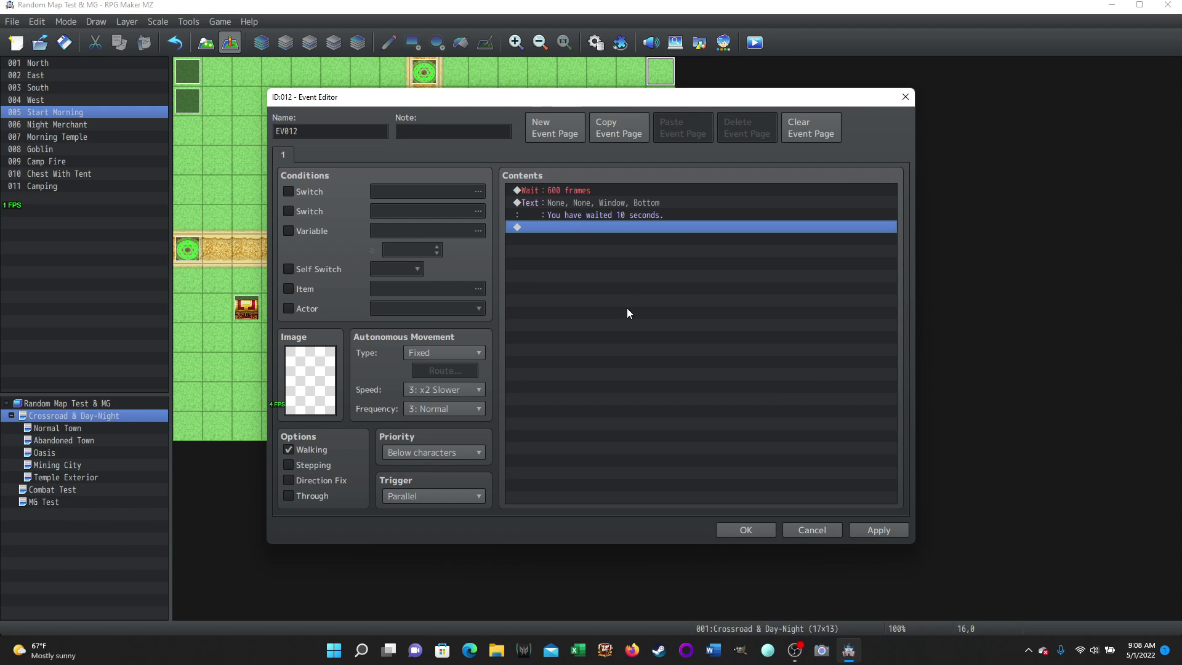
Add an Erase Event command, then apply and save EV012.
double_click(553, 227)
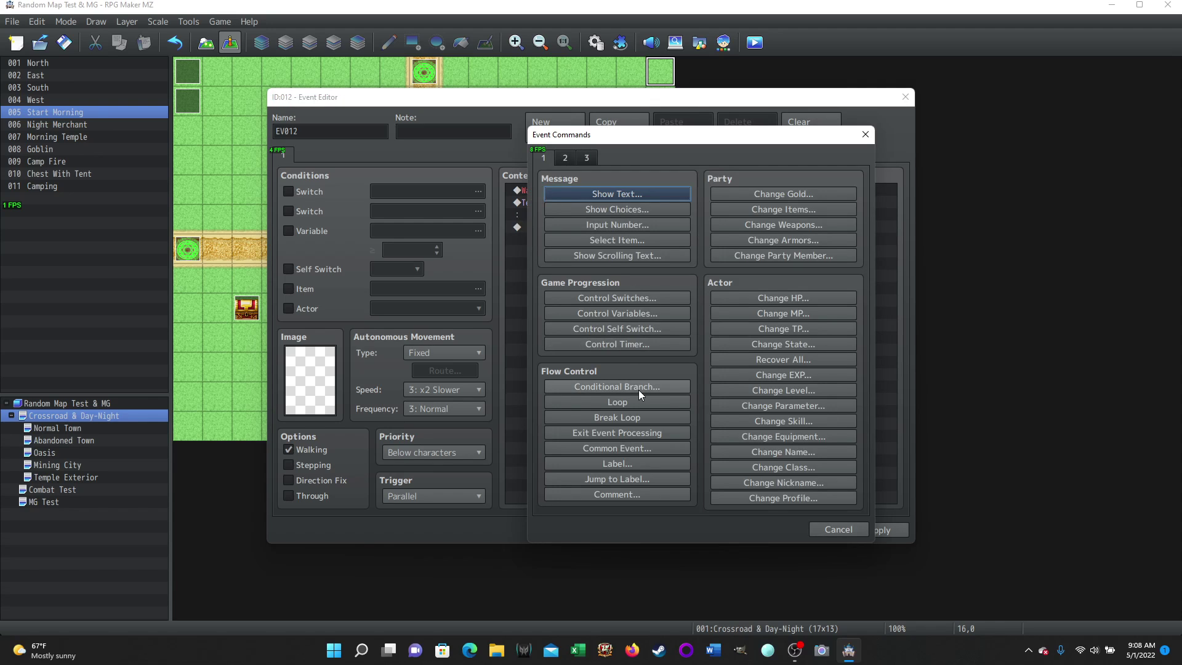
left_click(566, 158)
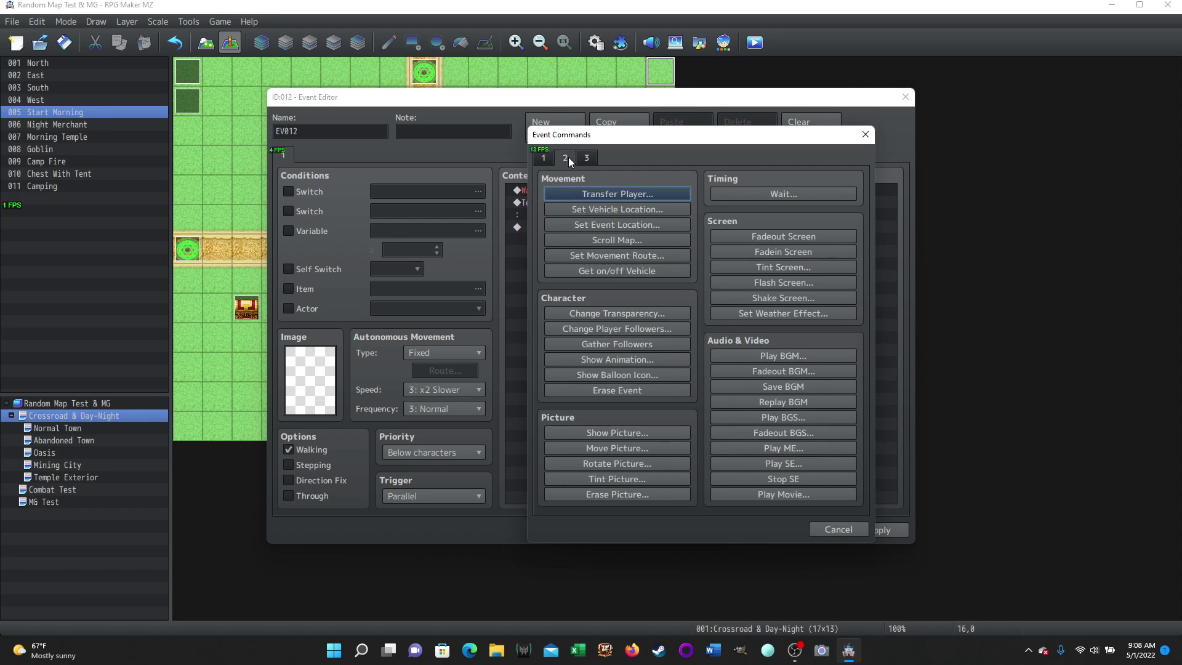
left_click(608, 386)
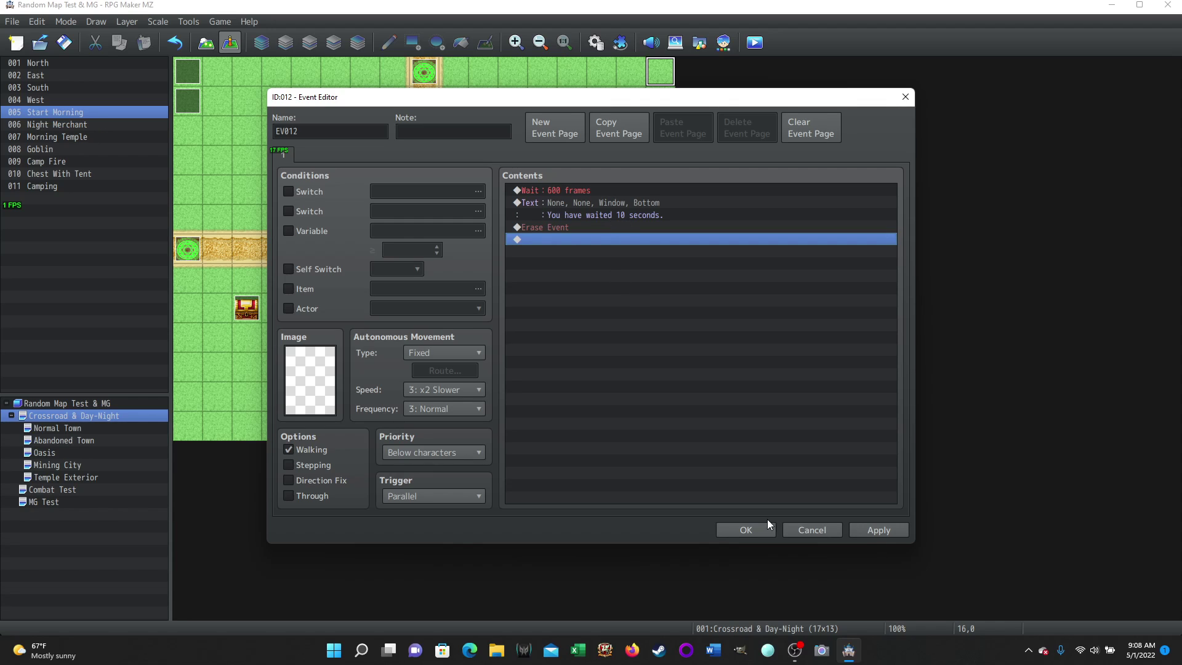
left_click(876, 532)
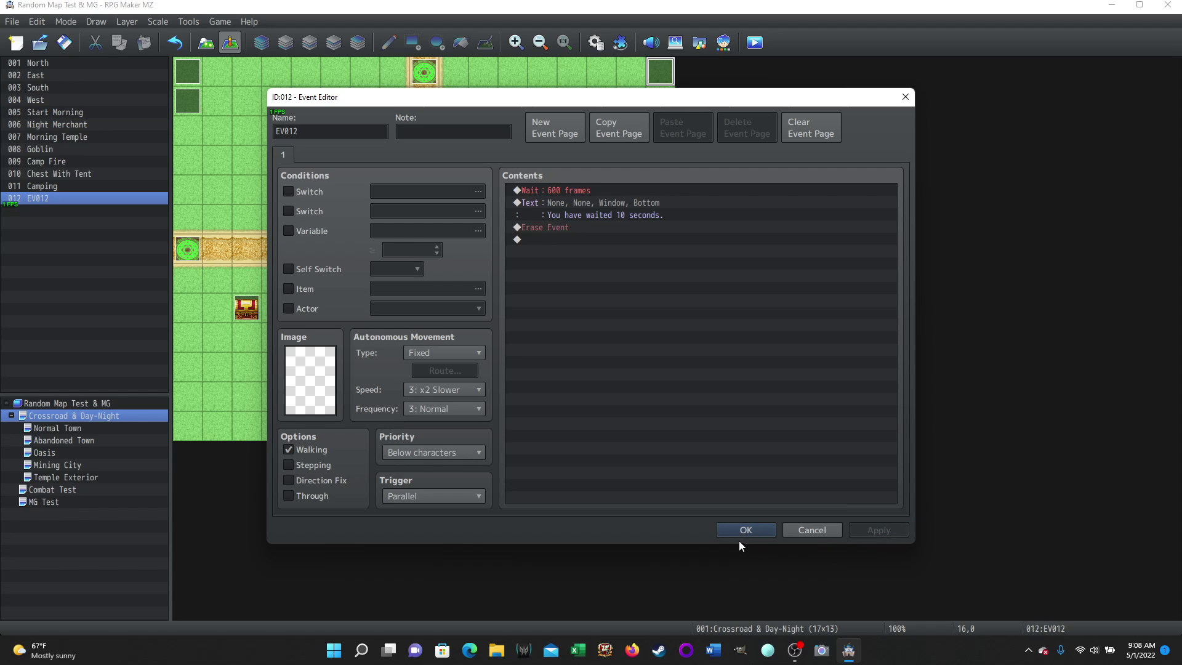
left_click(743, 531)
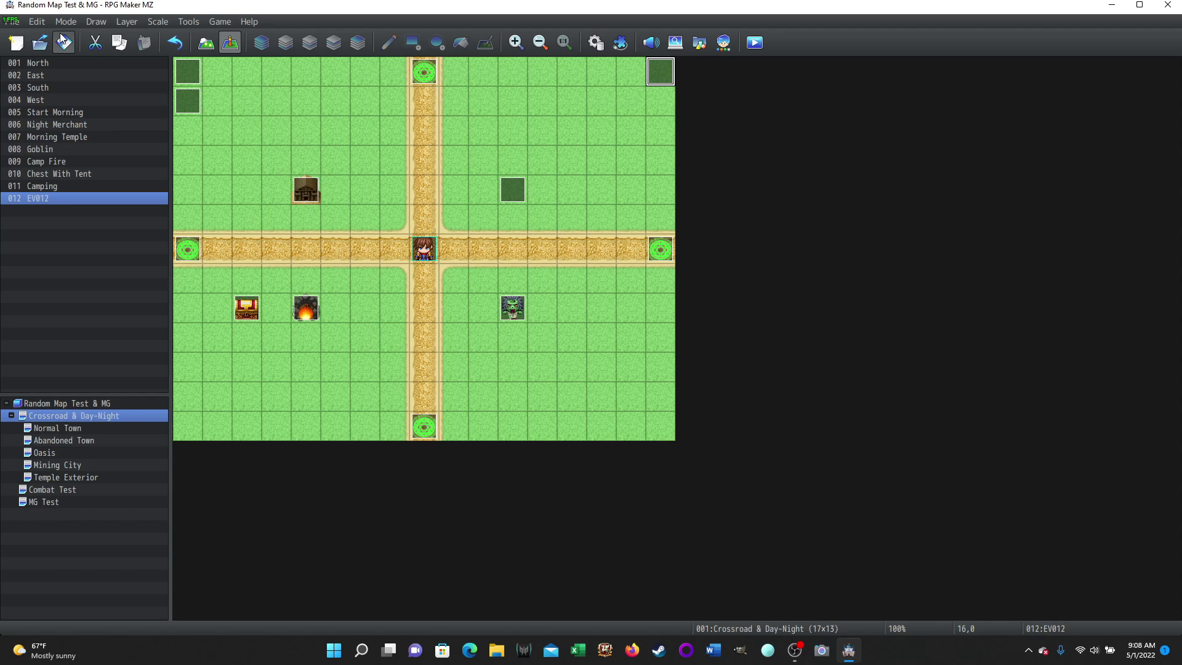
left_click(755, 41)
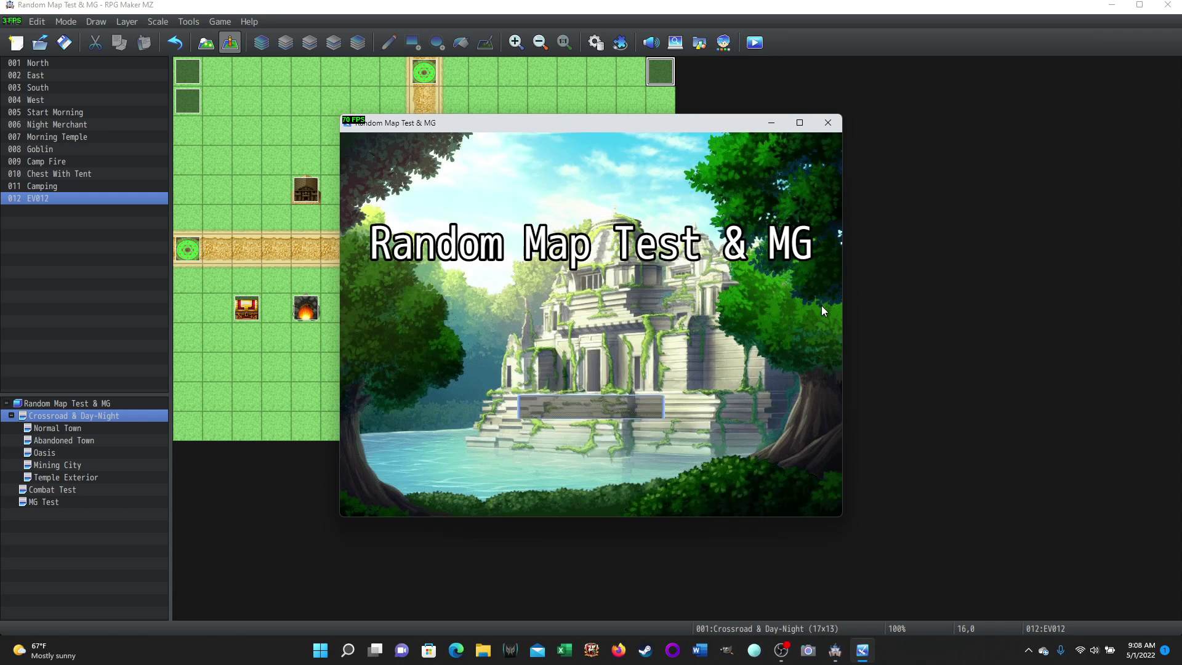
key("Return")
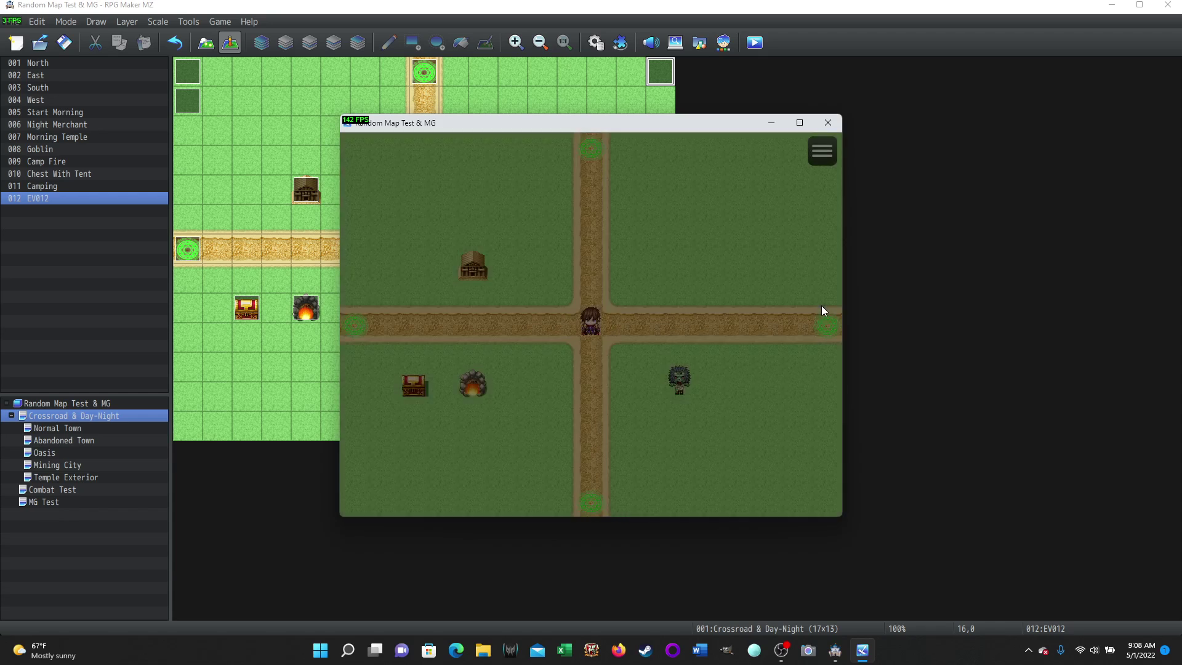
key("Up")
key("Down")
key("Right")
key("Left")
key("Right")
key("Up")
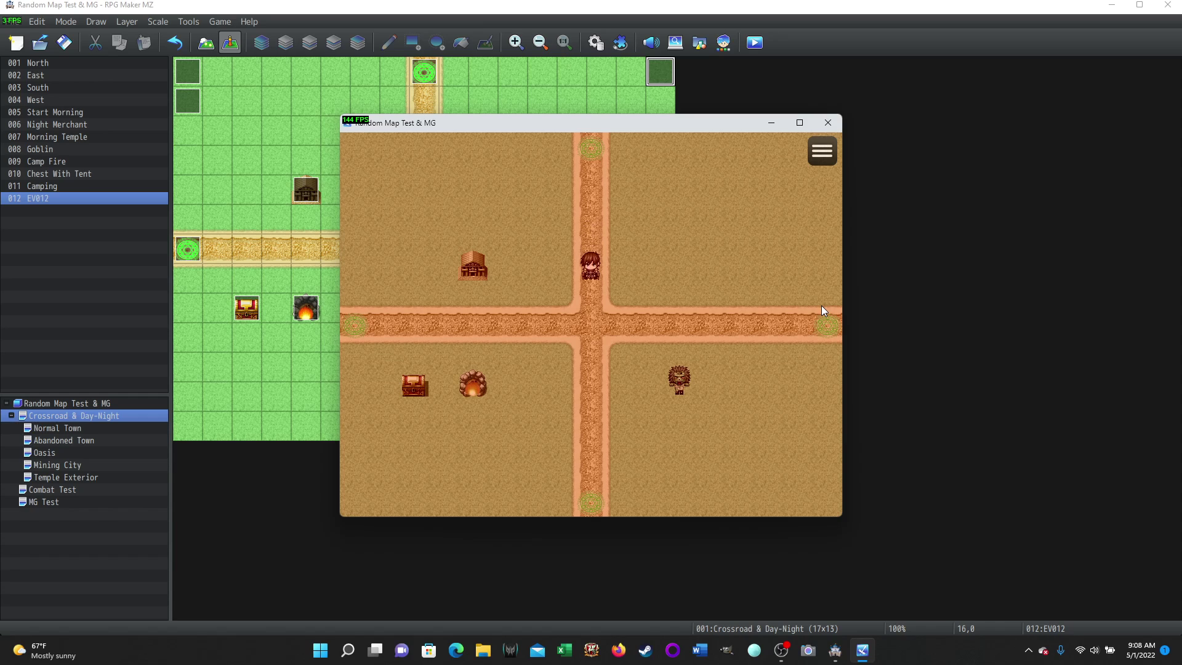
key("Down")
key("Right")
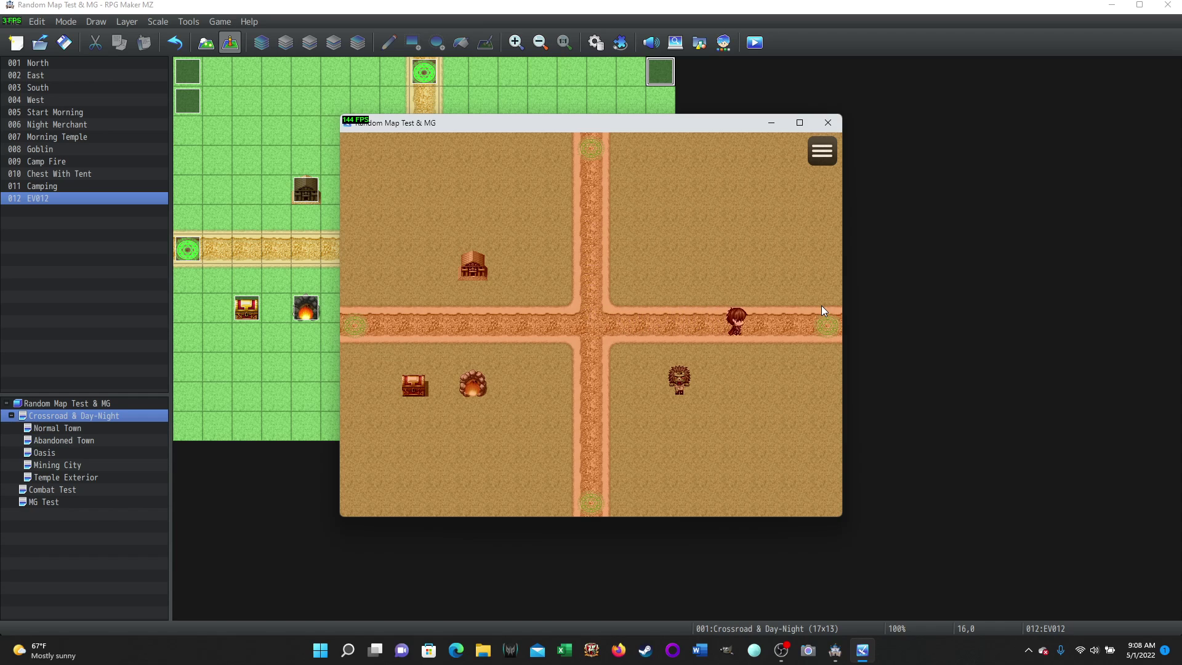
key("Right")
key("Left")
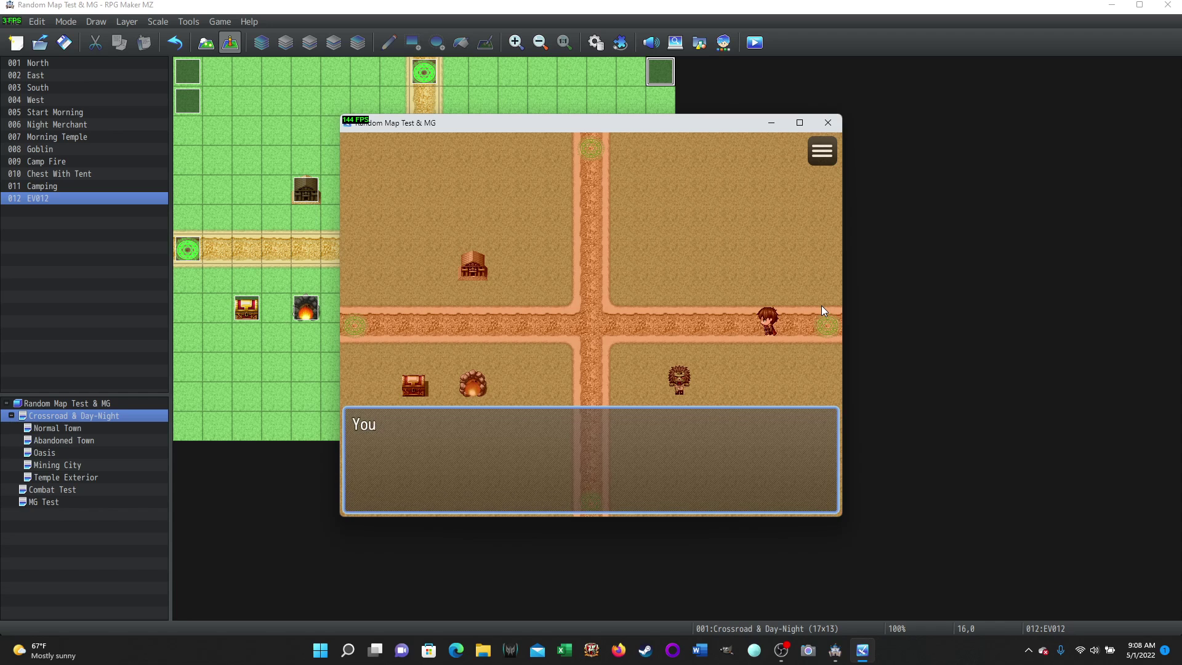
key("Return")
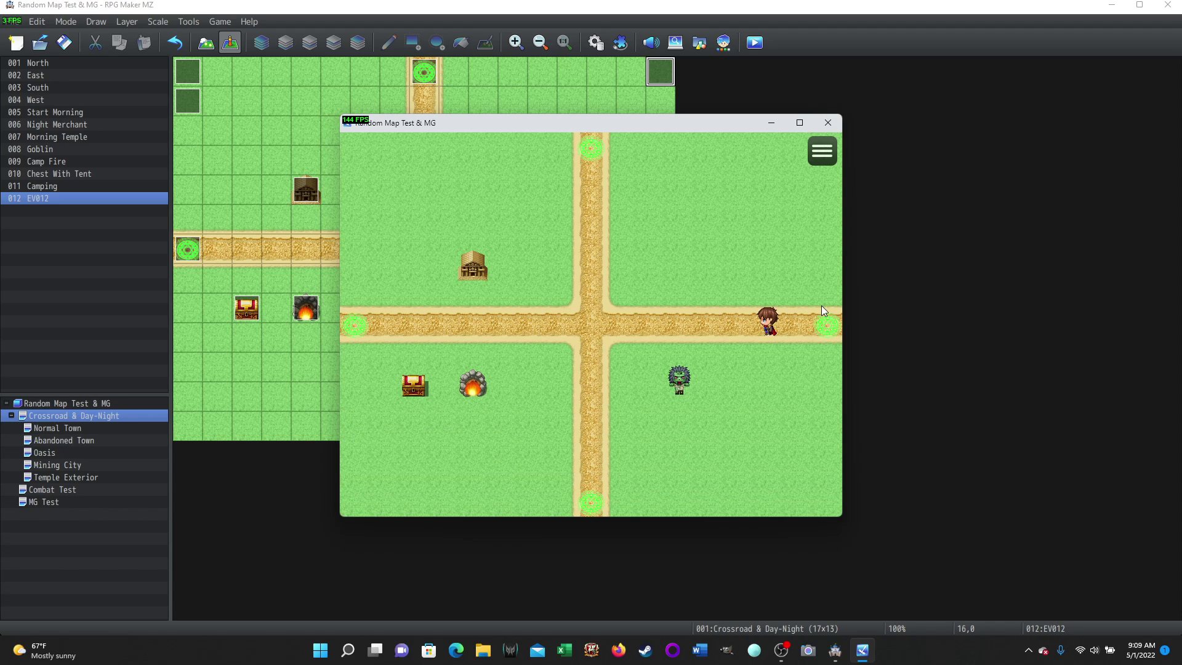
key("Left")
key("Left")
key("Right")
key("Left")
key("Left")
key("Right")
key("Right")
key("Left")
key("Right")
key("Right")
key("Right")
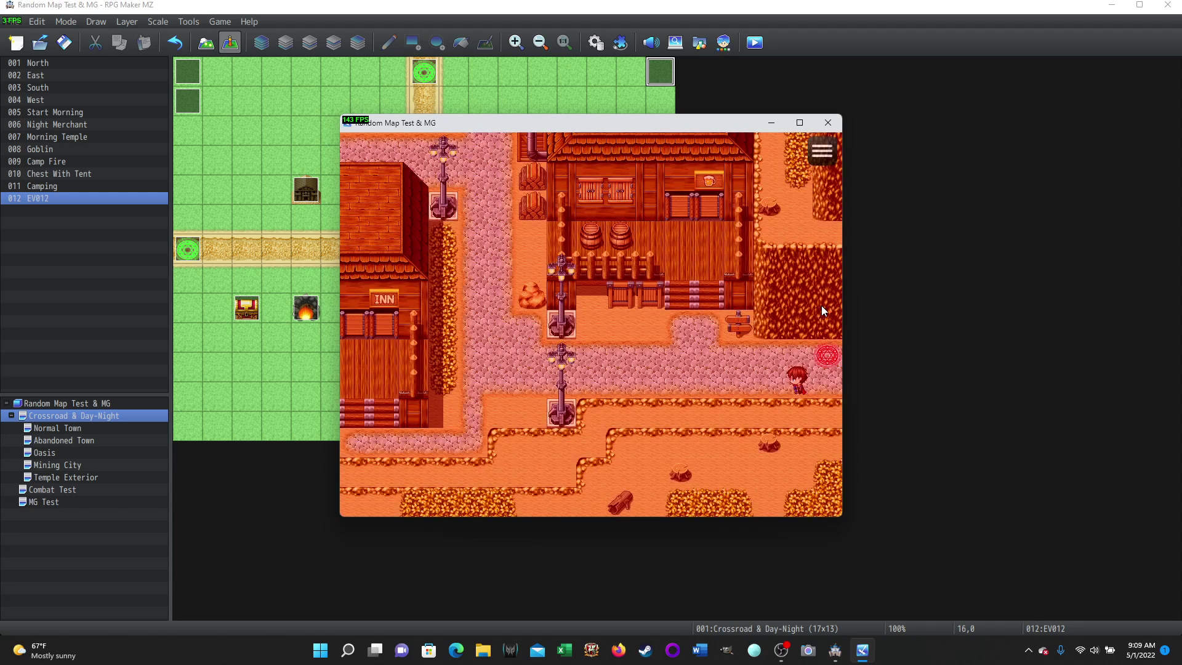
key("Left")
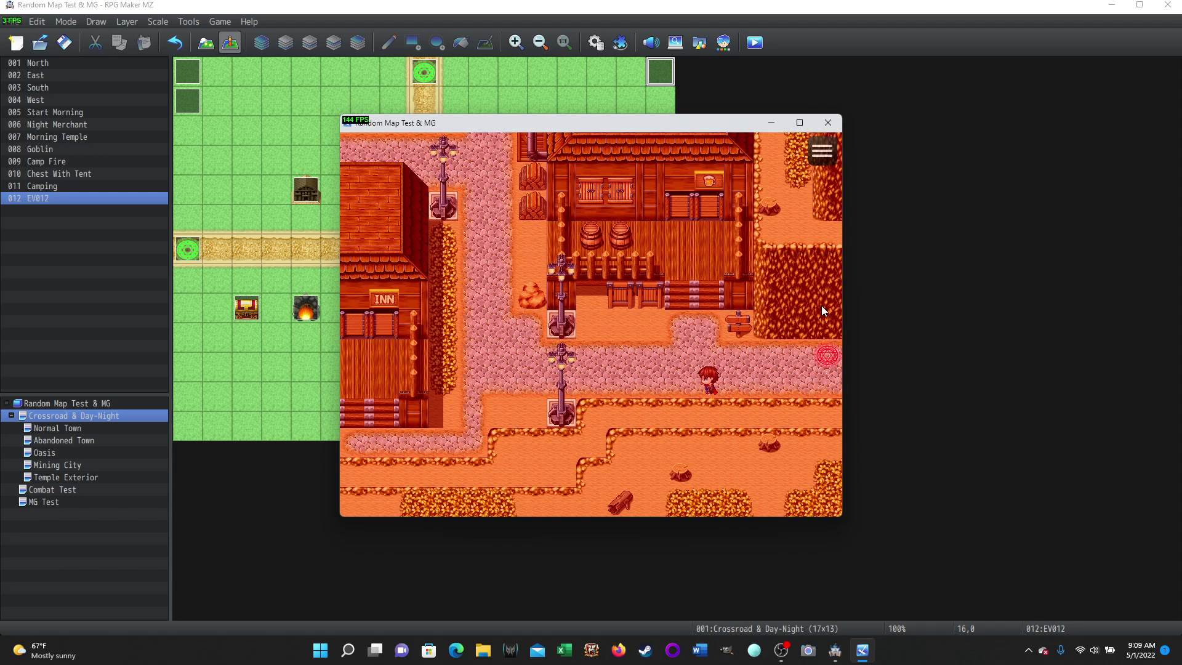
key("Right")
key("Up")
key("Right")
key("Right")
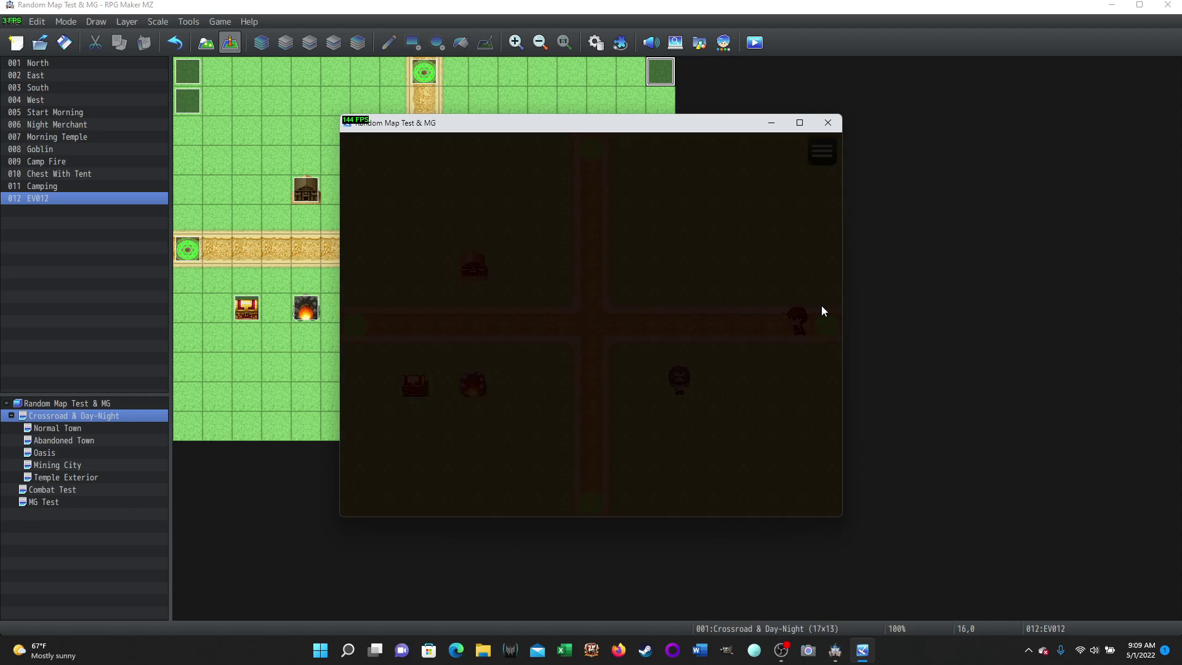
key("Left")
key("Left")
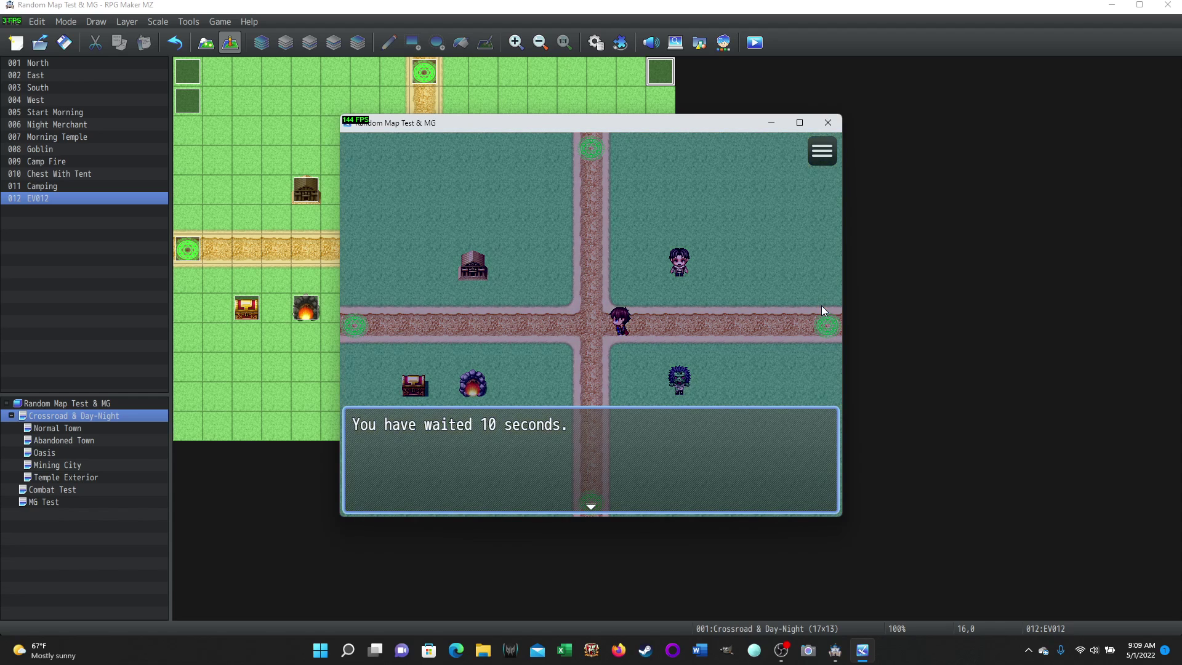
key("Return")
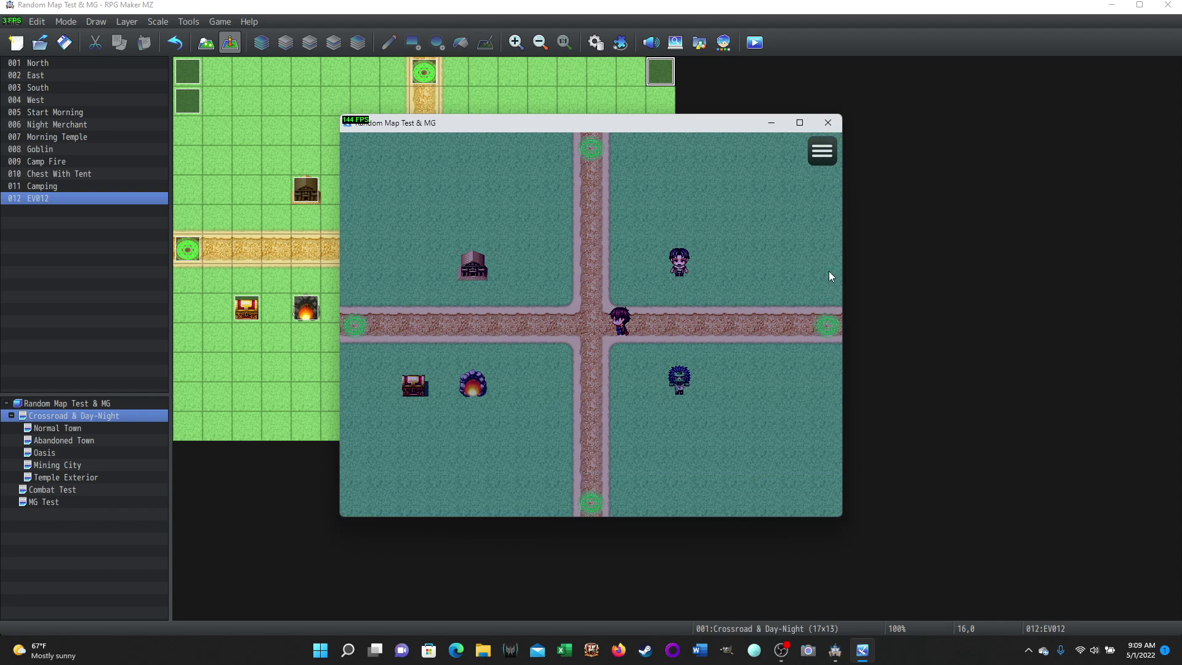
left_click(824, 122)
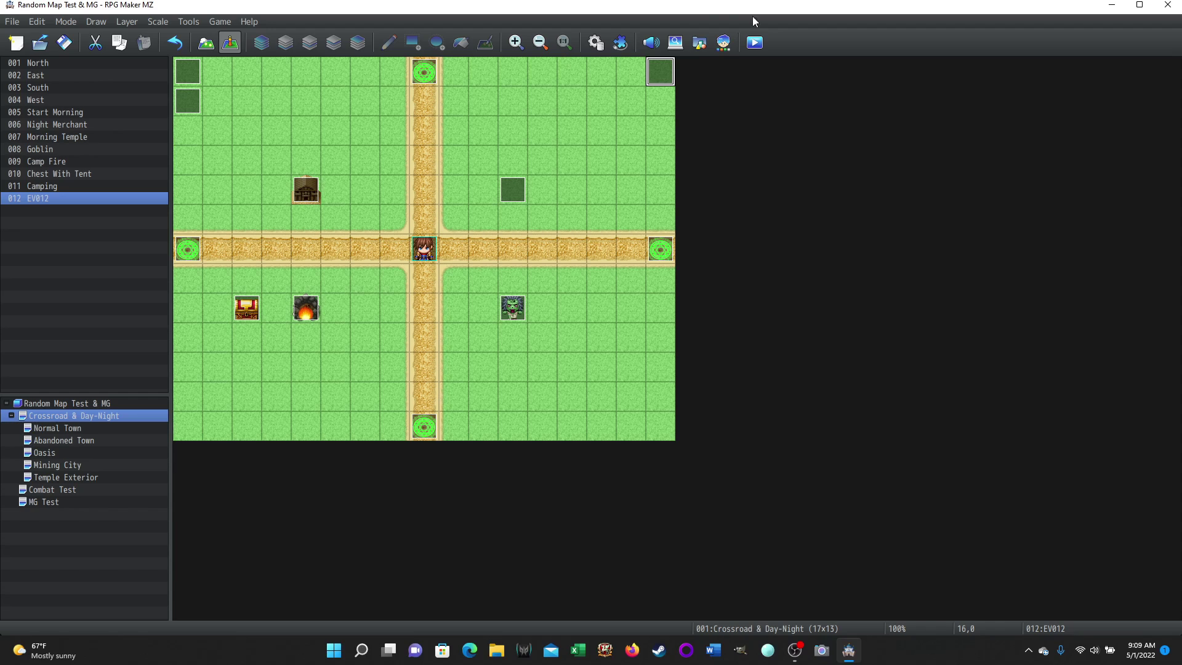
Reopen the EV012 test event at the map's top-right corner in the Event Editor.
double_click(660, 72)
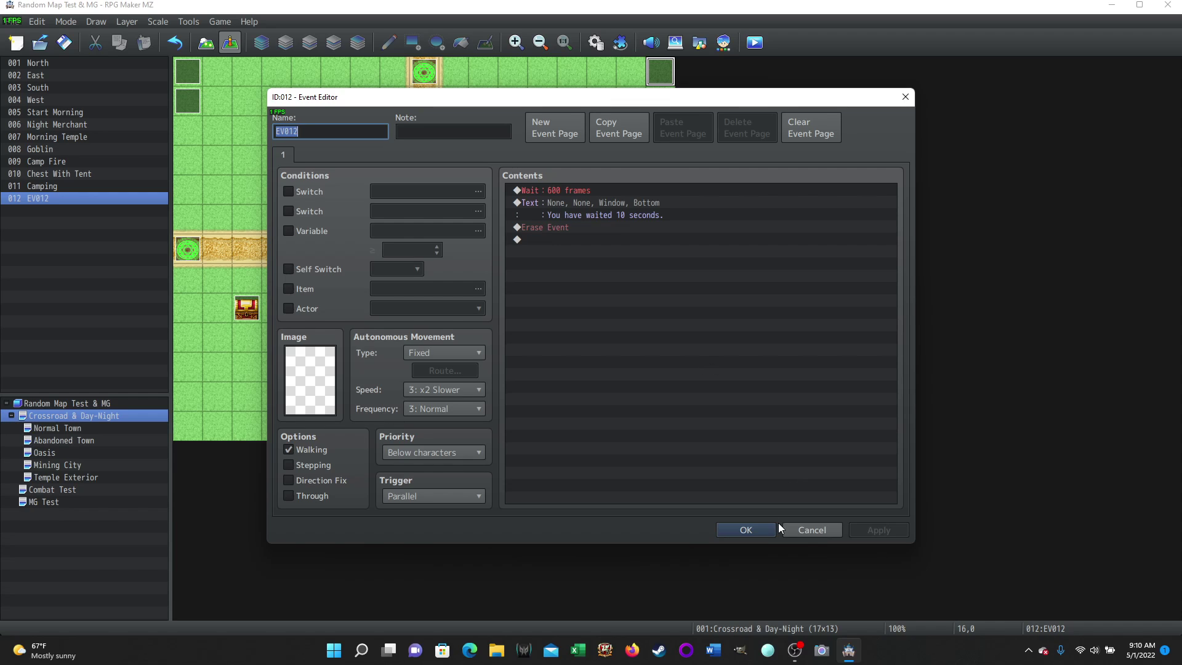
Delete test event EV012, then review pages 2 and 1 of the Start Morning event.
left_click(761, 533)
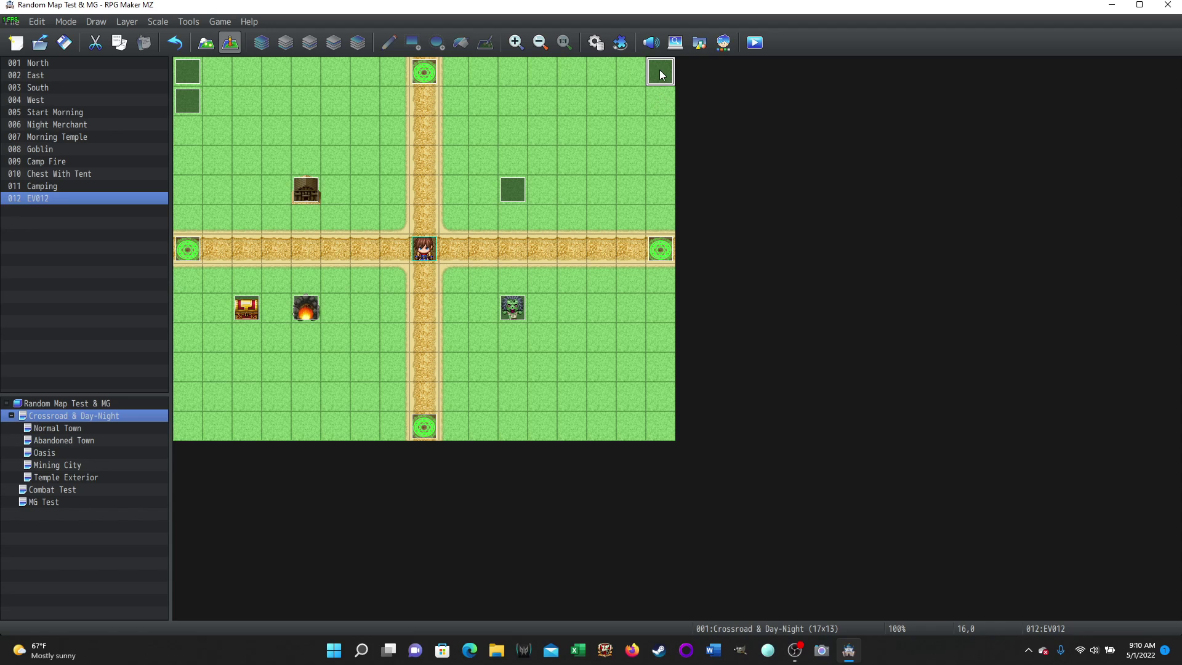
key("Delete")
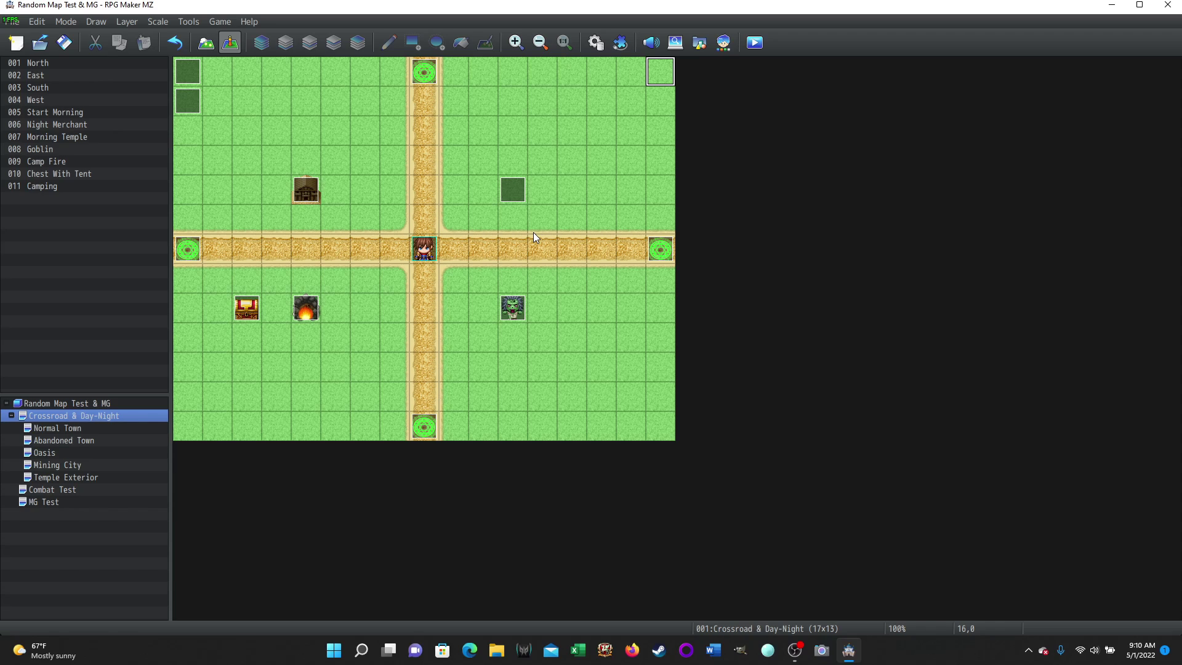
double_click(187, 72)
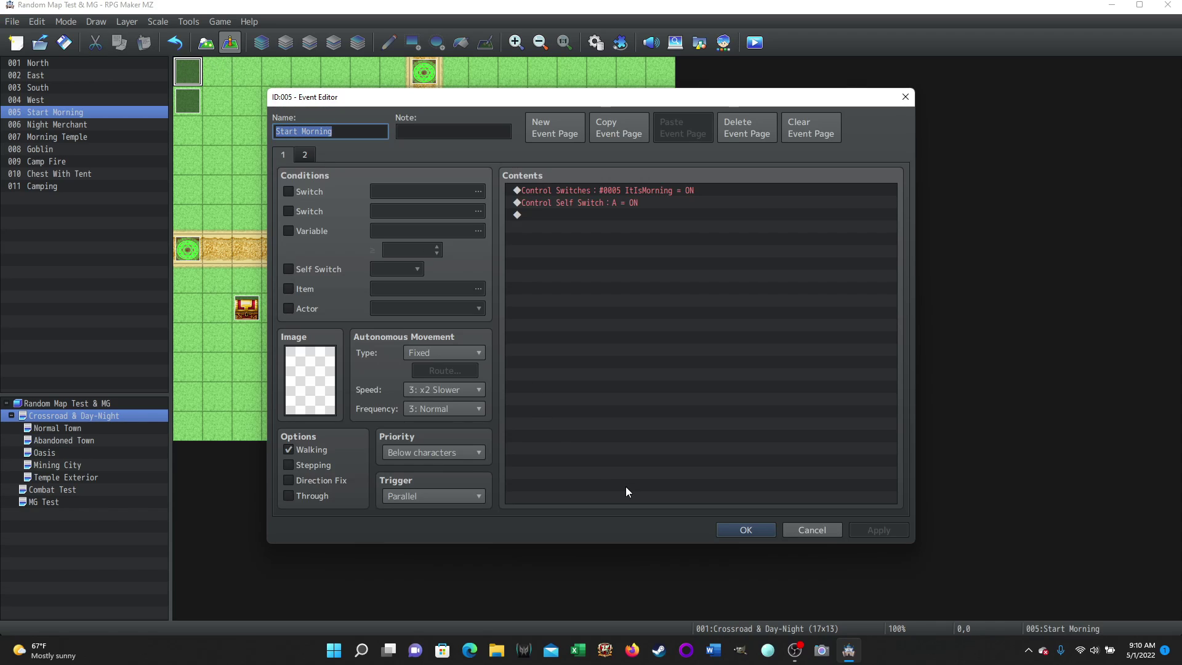
left_click(571, 204)
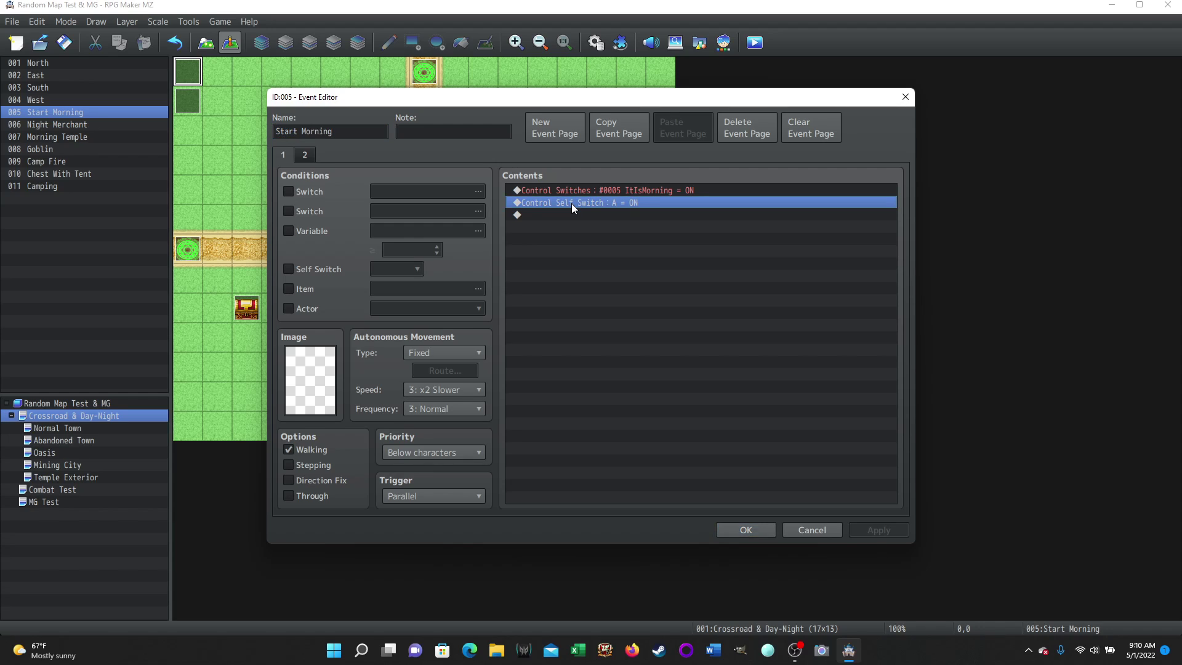
left_click(304, 155)
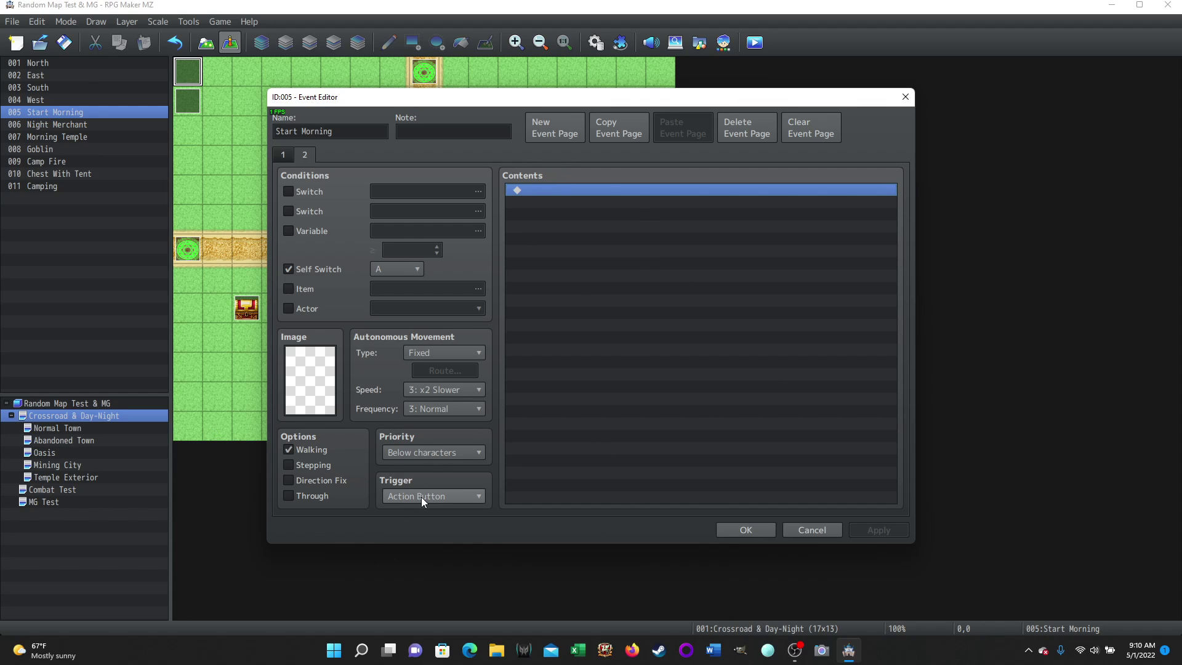
left_click(283, 154)
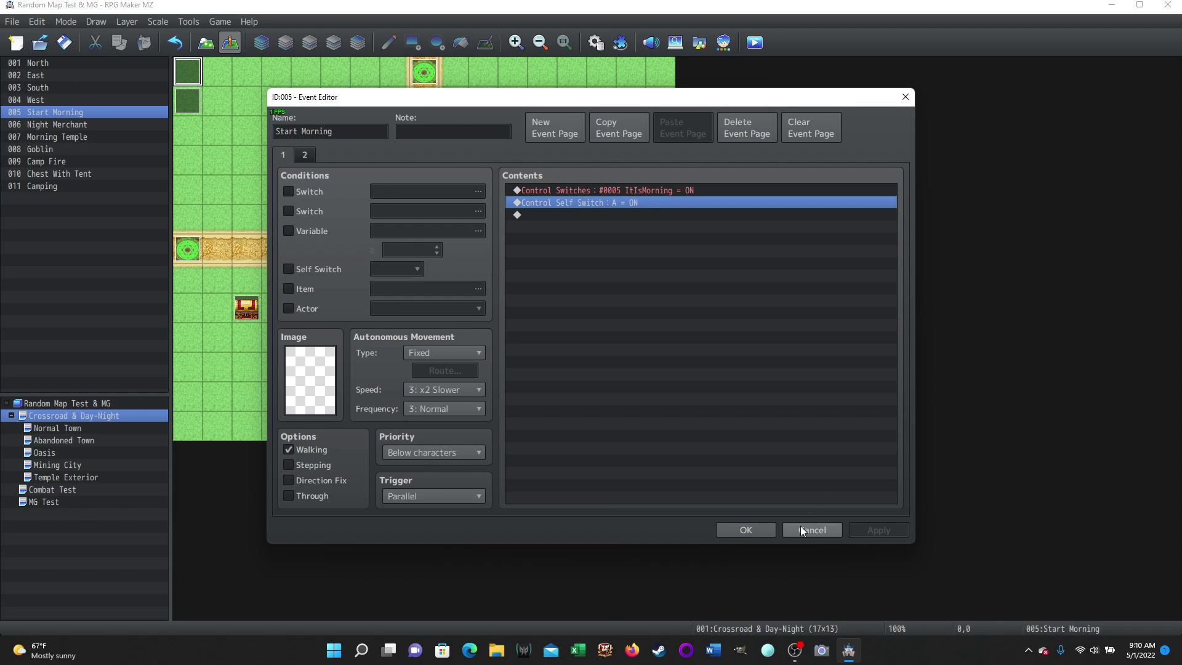
Close the Start Morning event editor and bring OBS to the front.
left_click(758, 530)
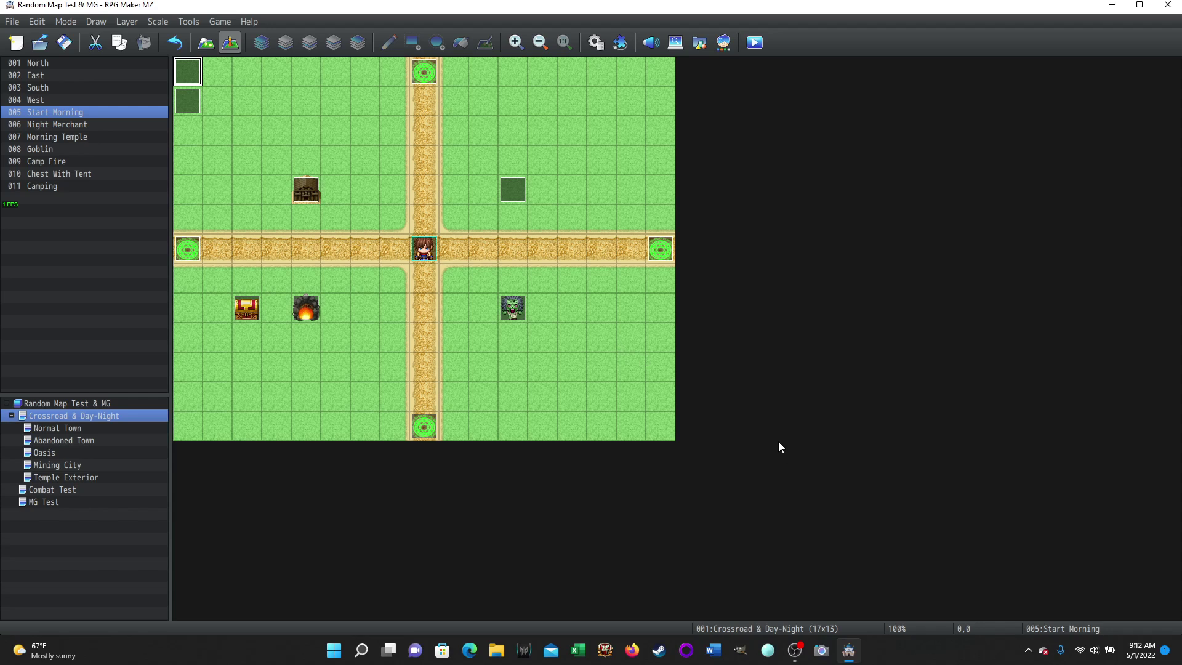
left_click(795, 650)
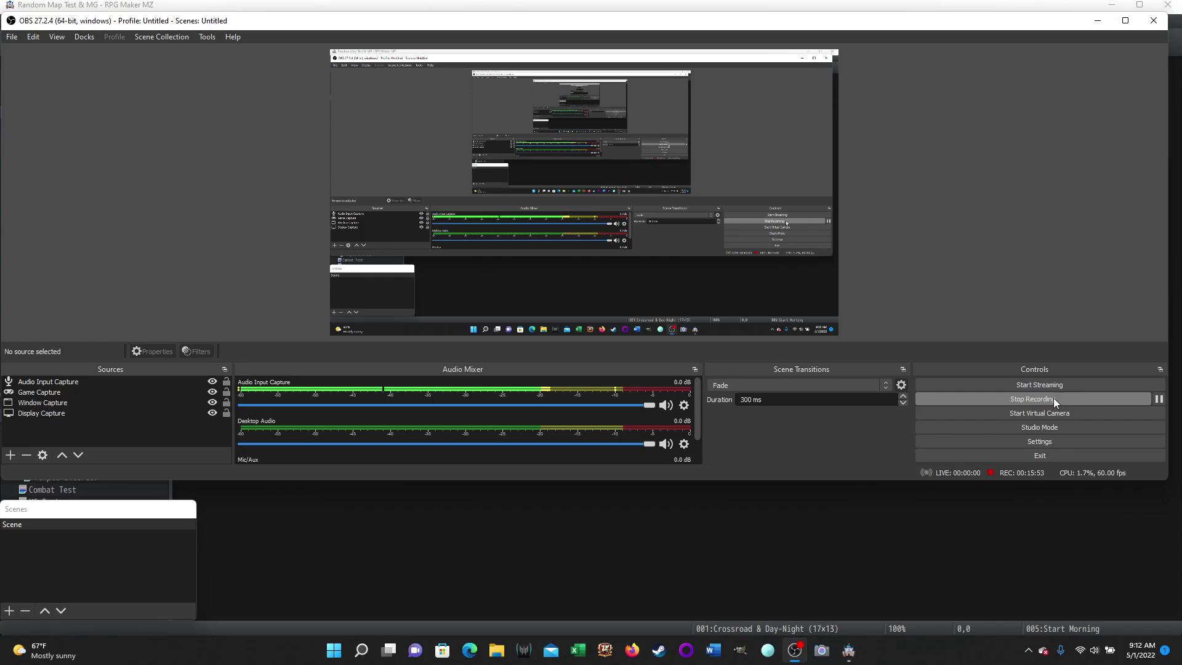